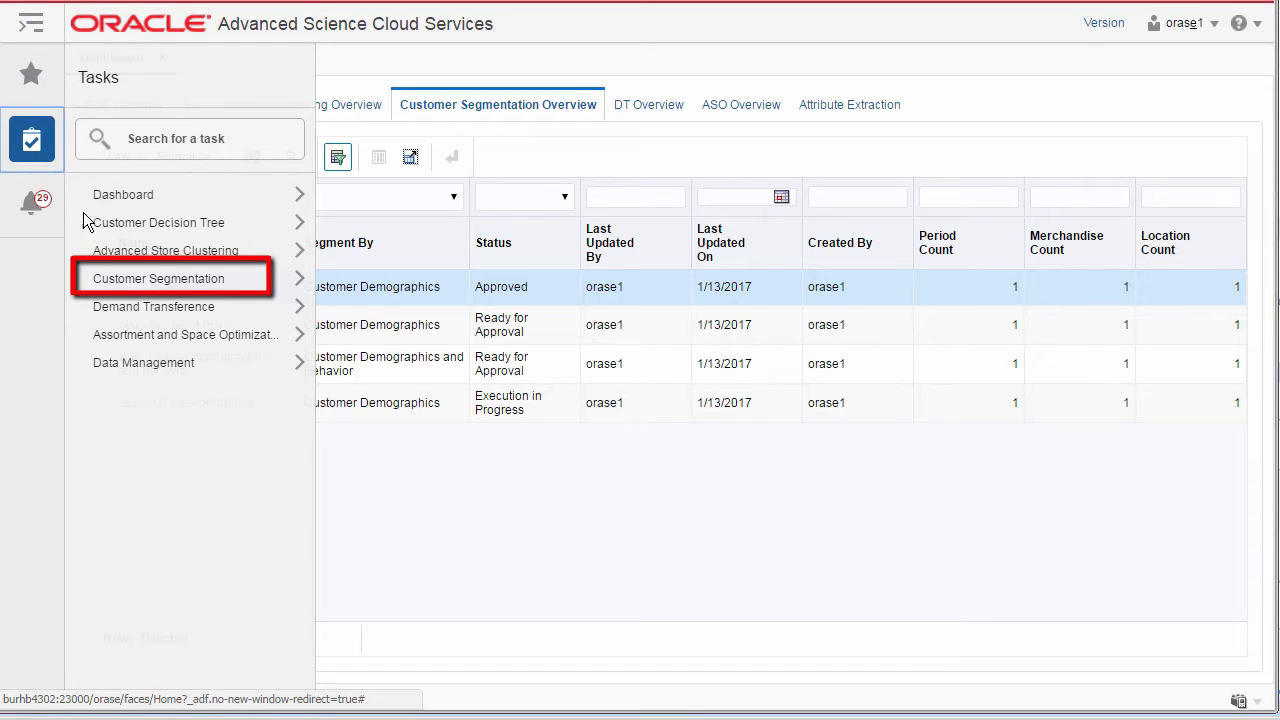
- Open the Generate Customer Segment task under Customer Segmentation and start a new segment criteria
left_click(107, 284)
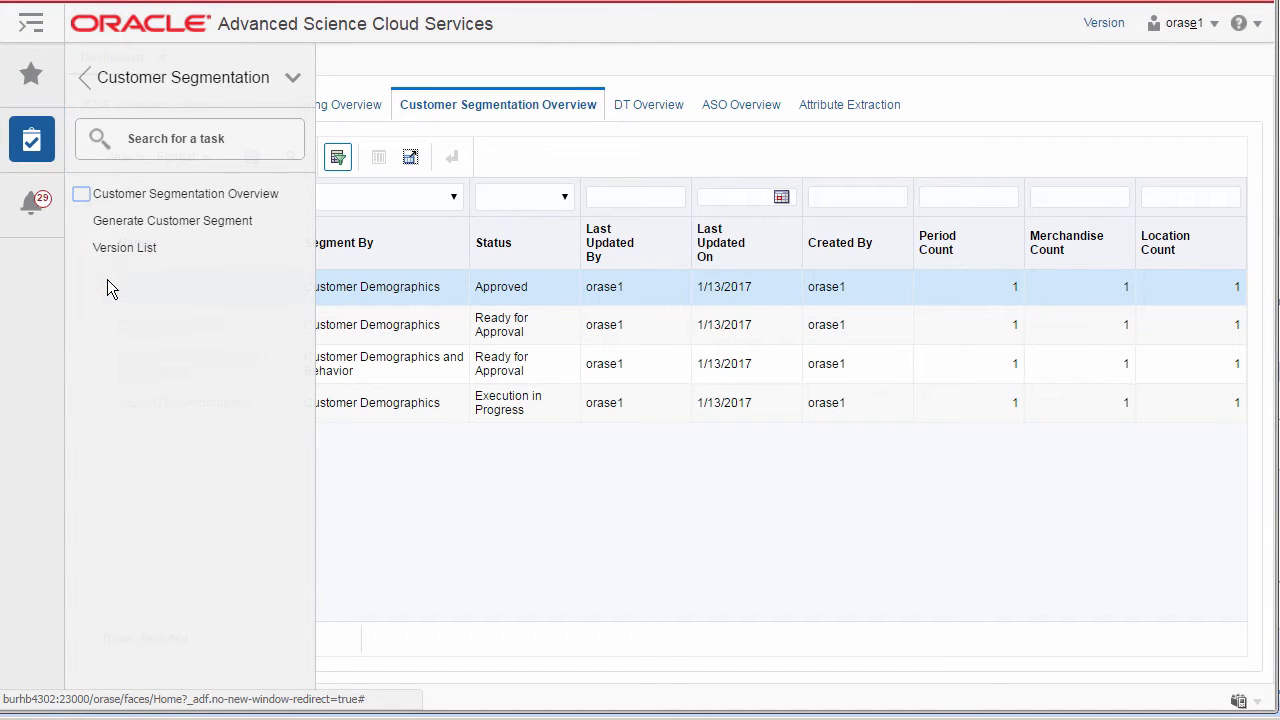
left_click(130, 222)
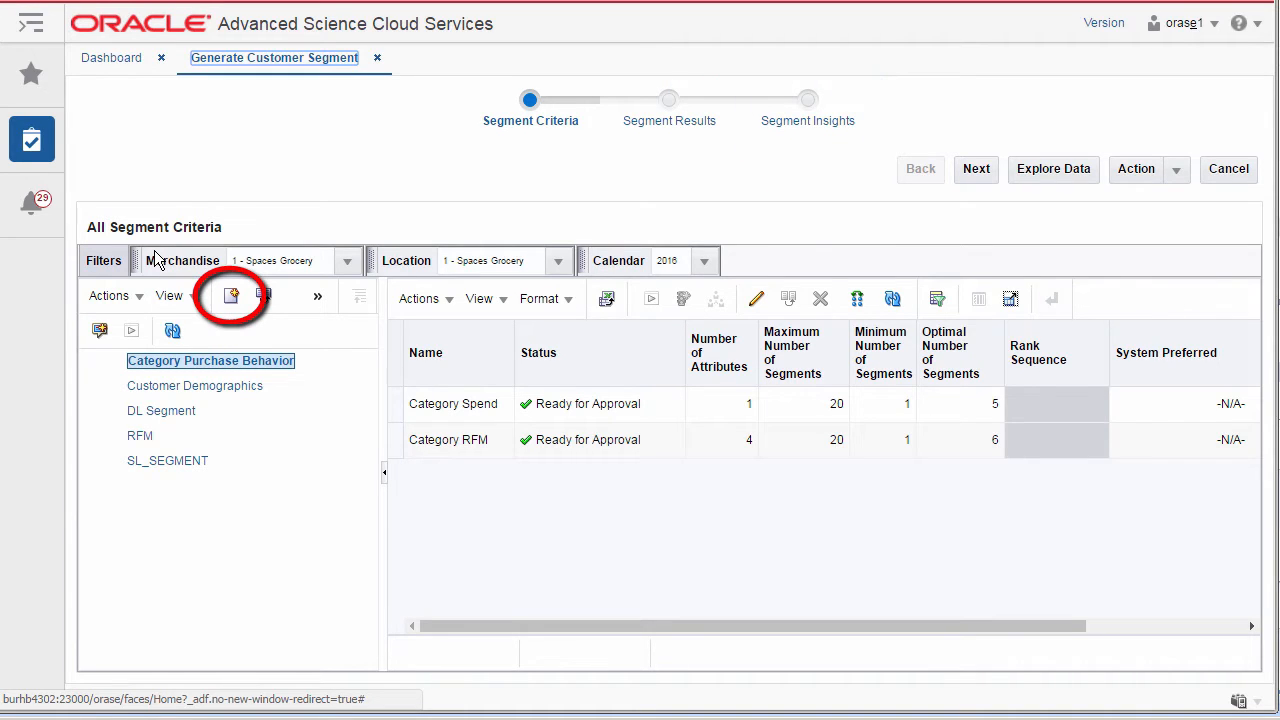
left_click(231, 297)
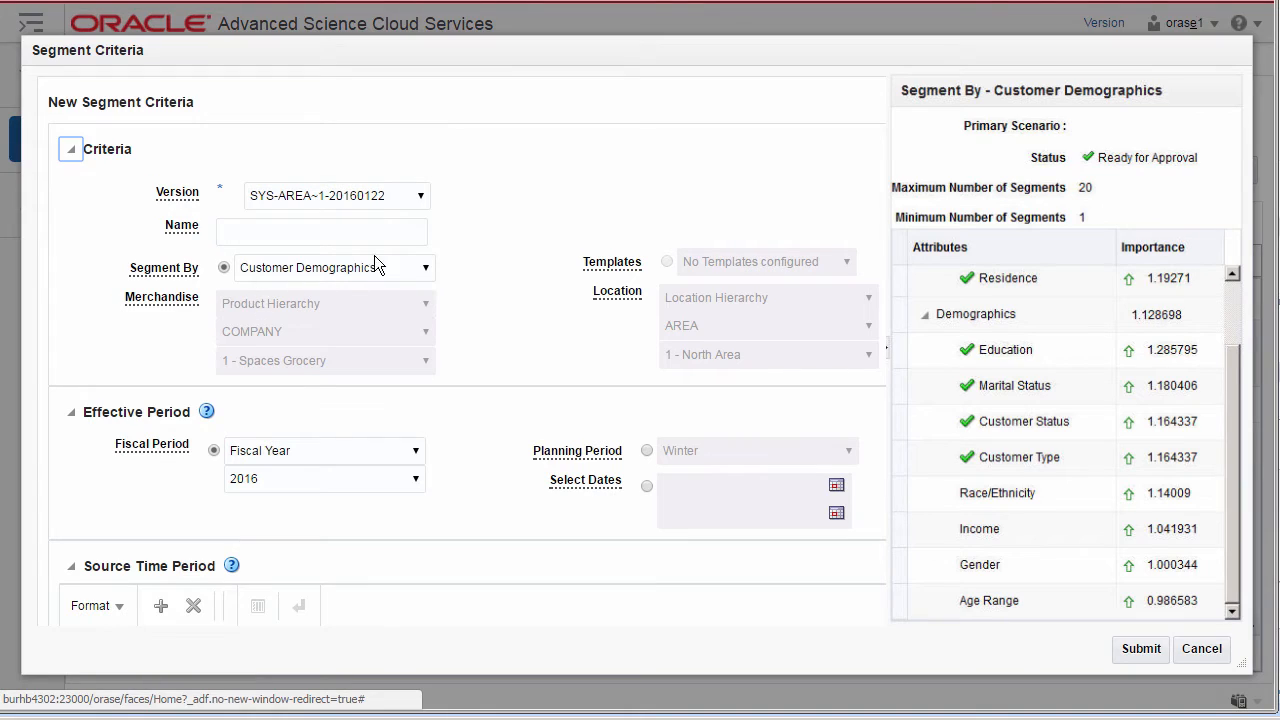
- Submit criteria named "All Merch _Loc Segment Criteria" using version SYS-COMPANY~1-20160122, segmented by Customer Demographics, with the default periods
left_click(415, 197)
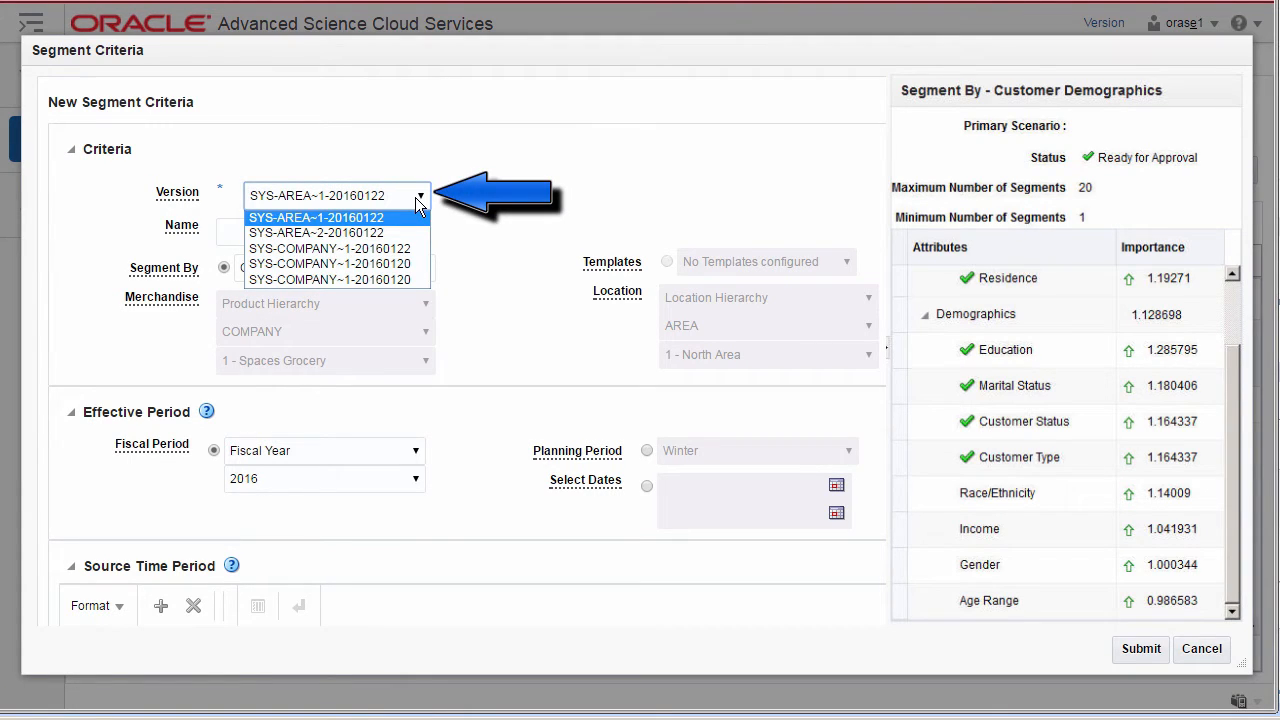
left_click(415, 246)
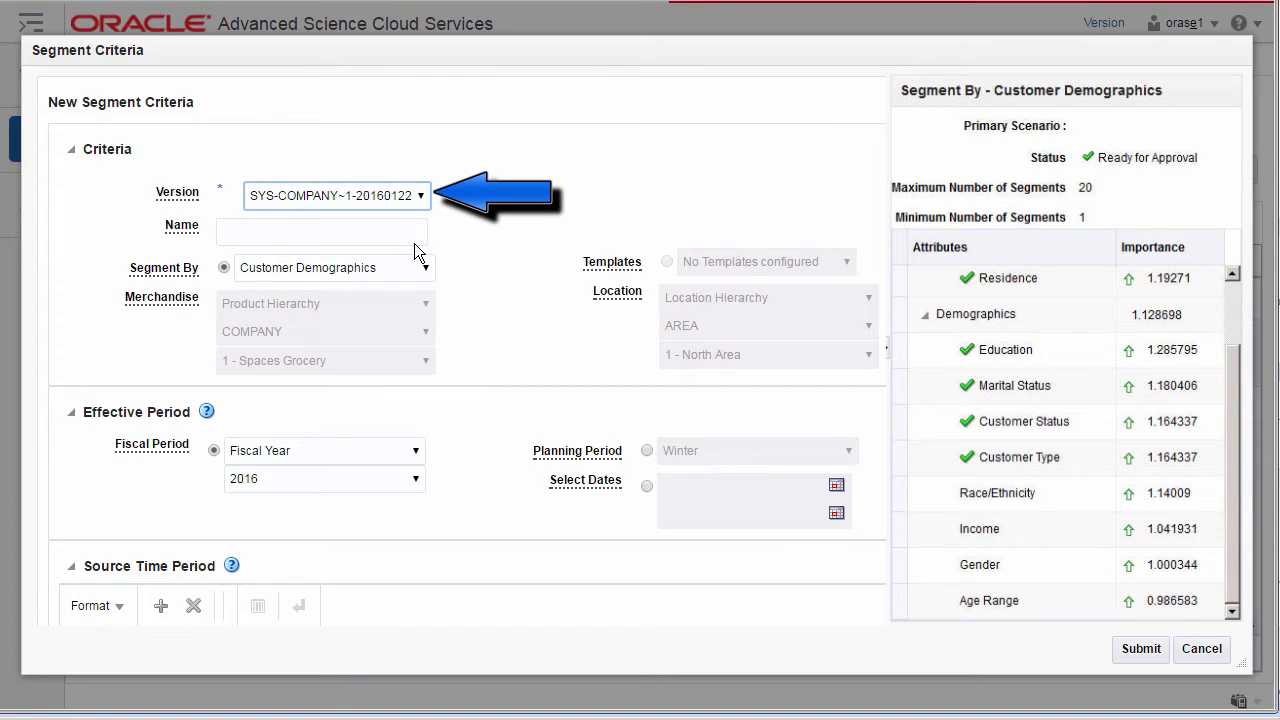
left_click(404, 237)
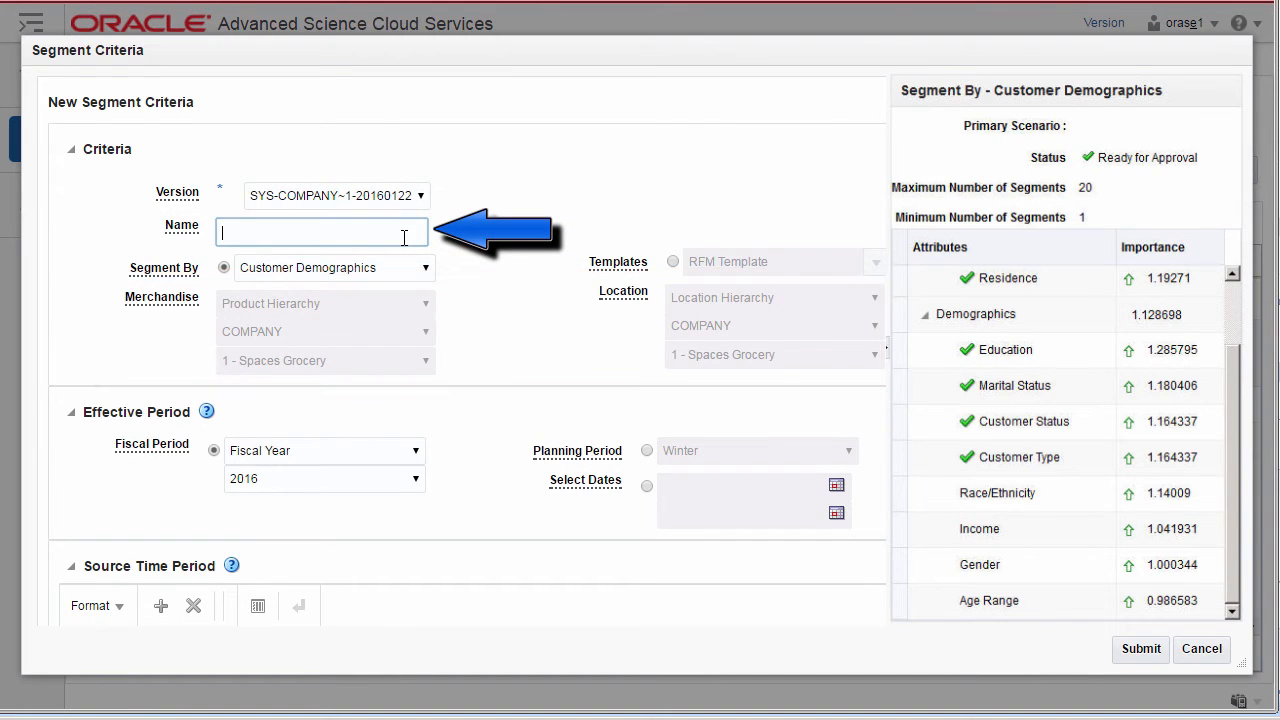
type("All Merch _Loc Segment Criteria")
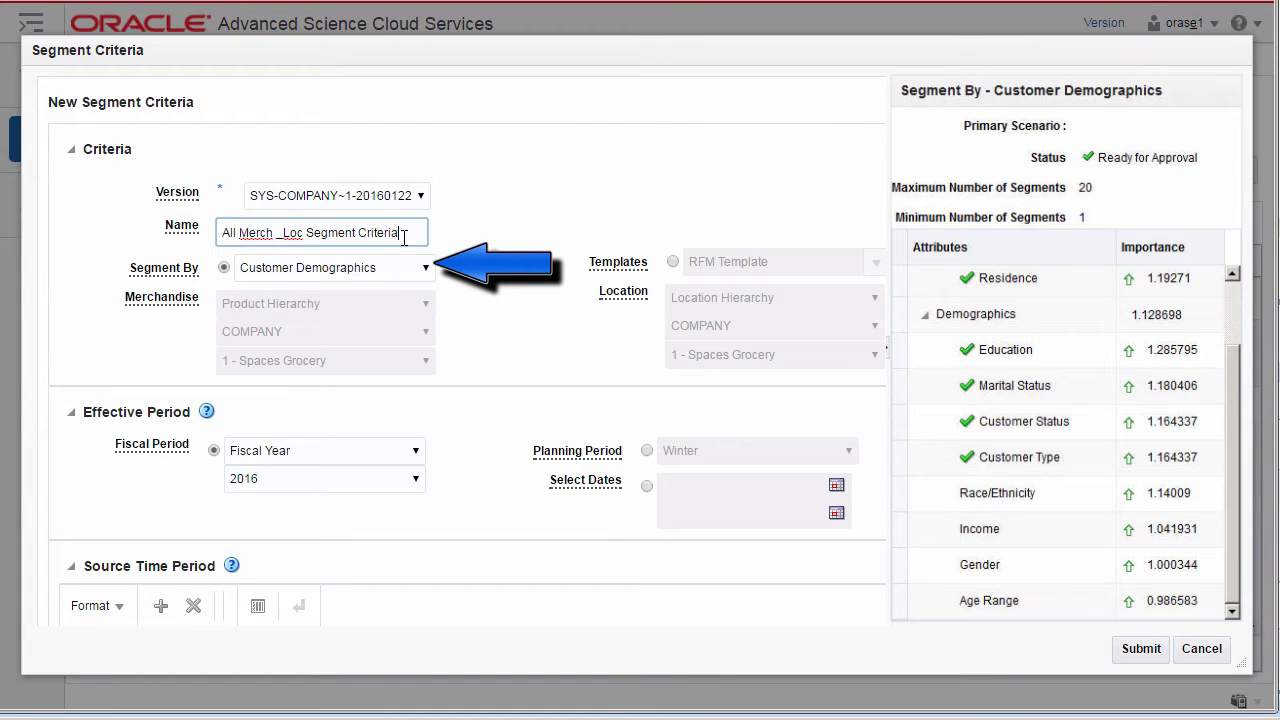
left_click(427, 268)
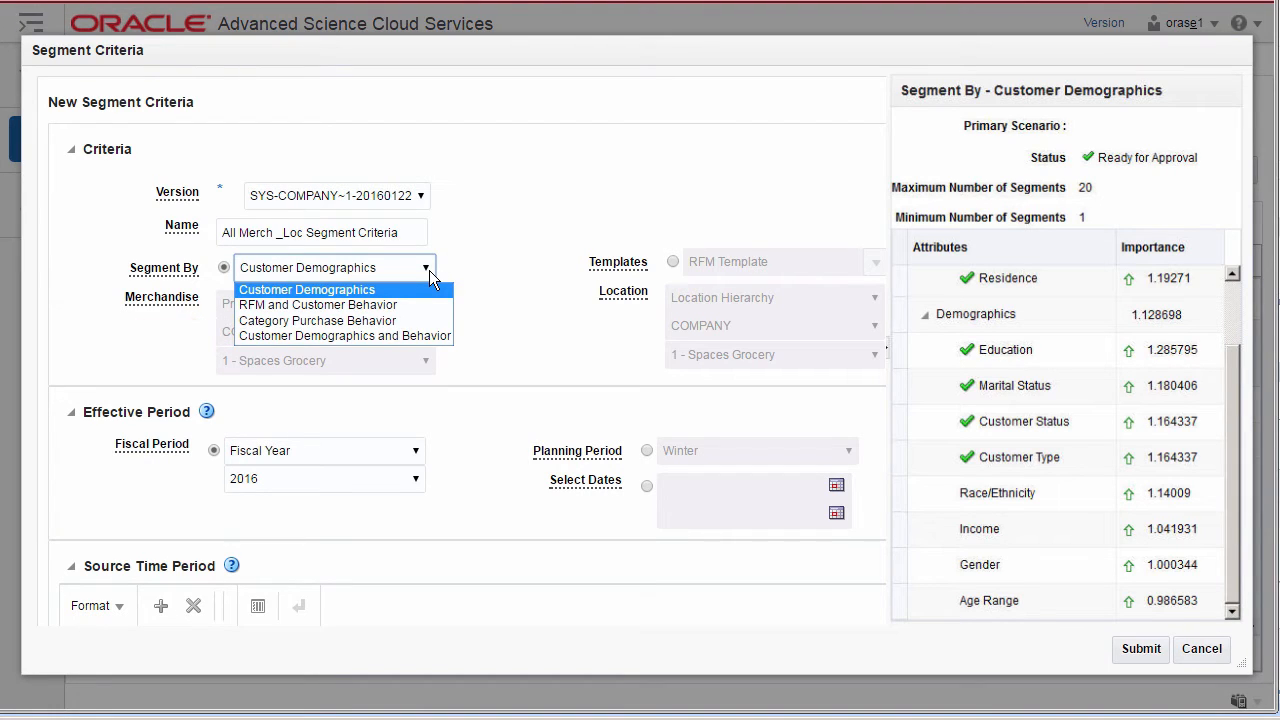
left_click(429, 270)
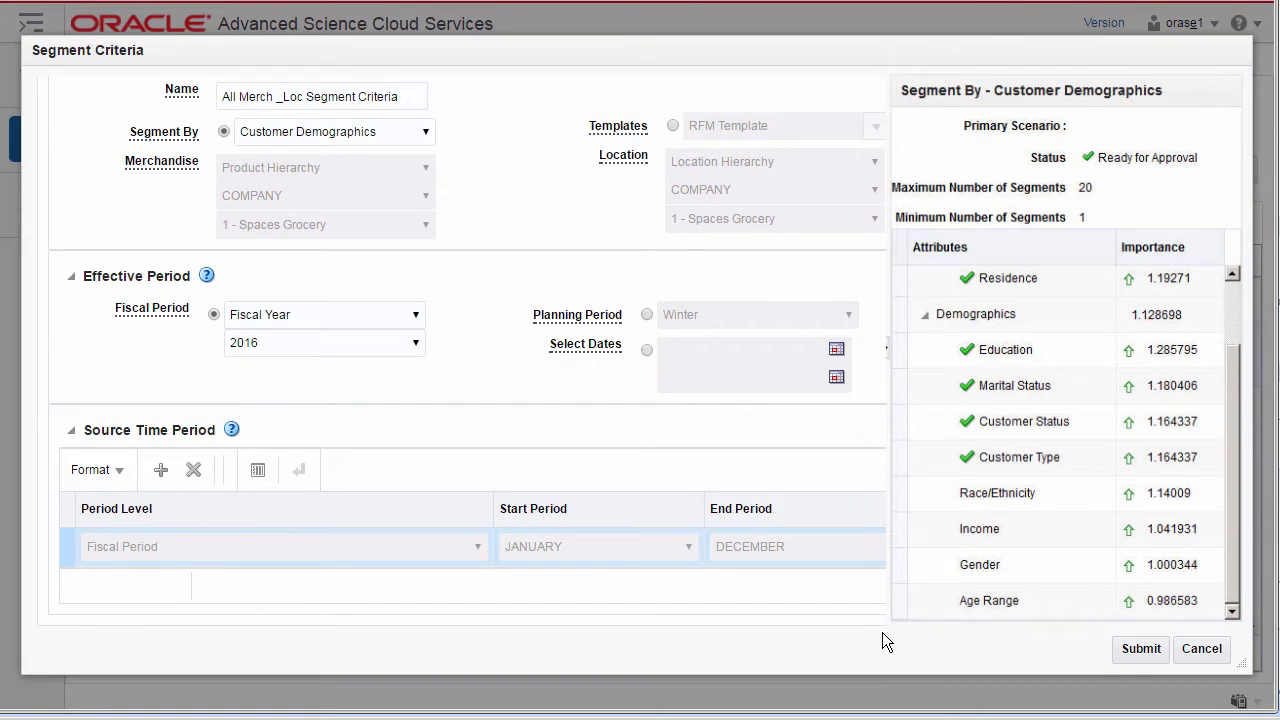
left_click(1116, 650)
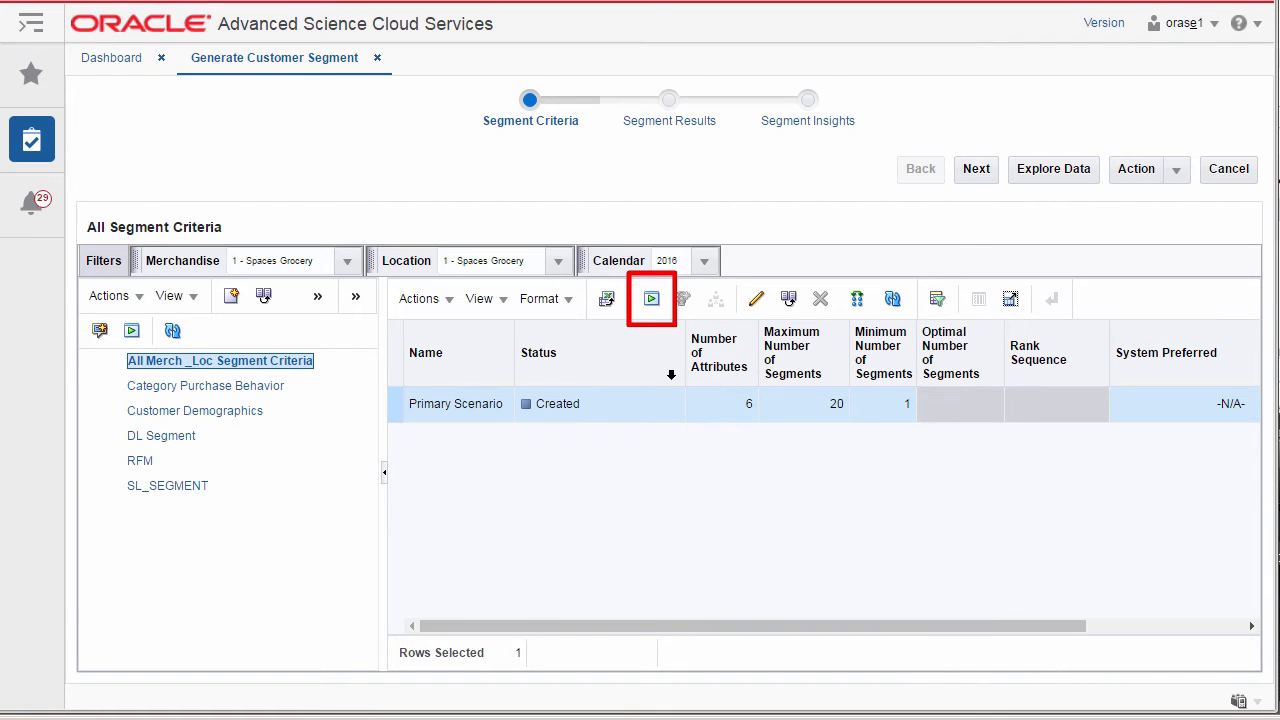
- Run the Primary Scenario of the All Merch _Loc Segment Criteria and refresh its status
left_click(652, 300)
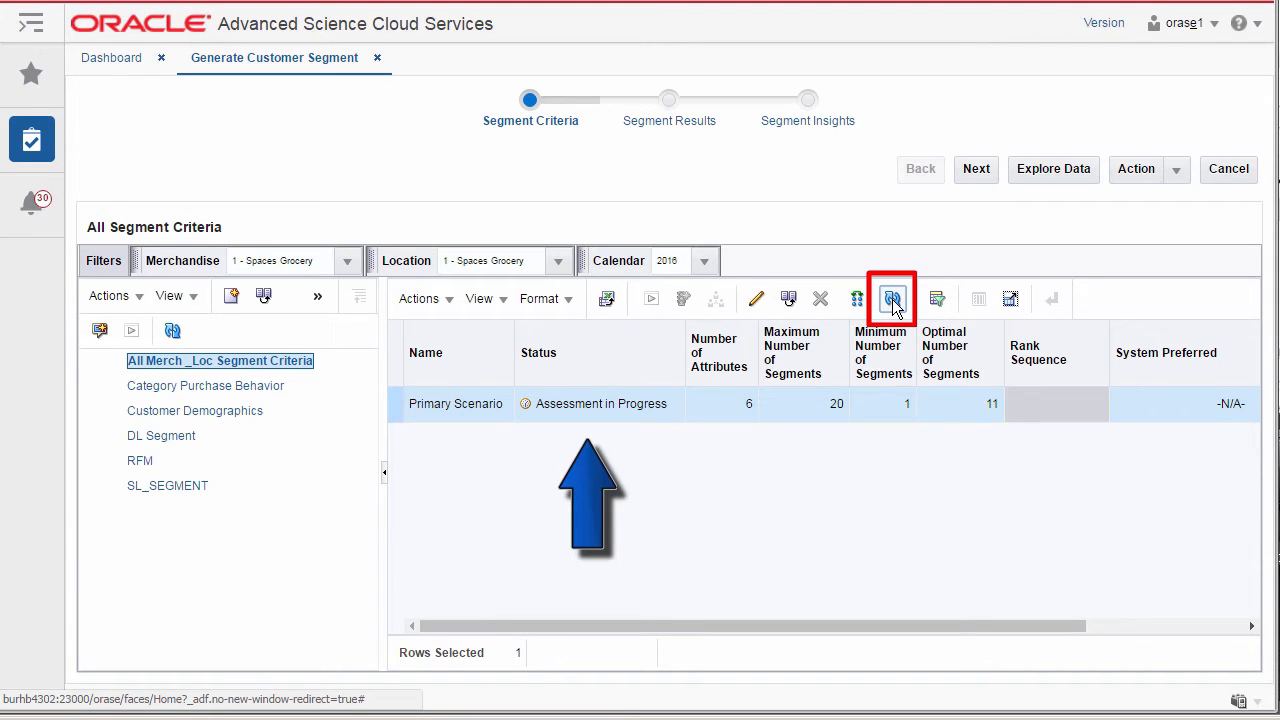
left_click(892, 300)
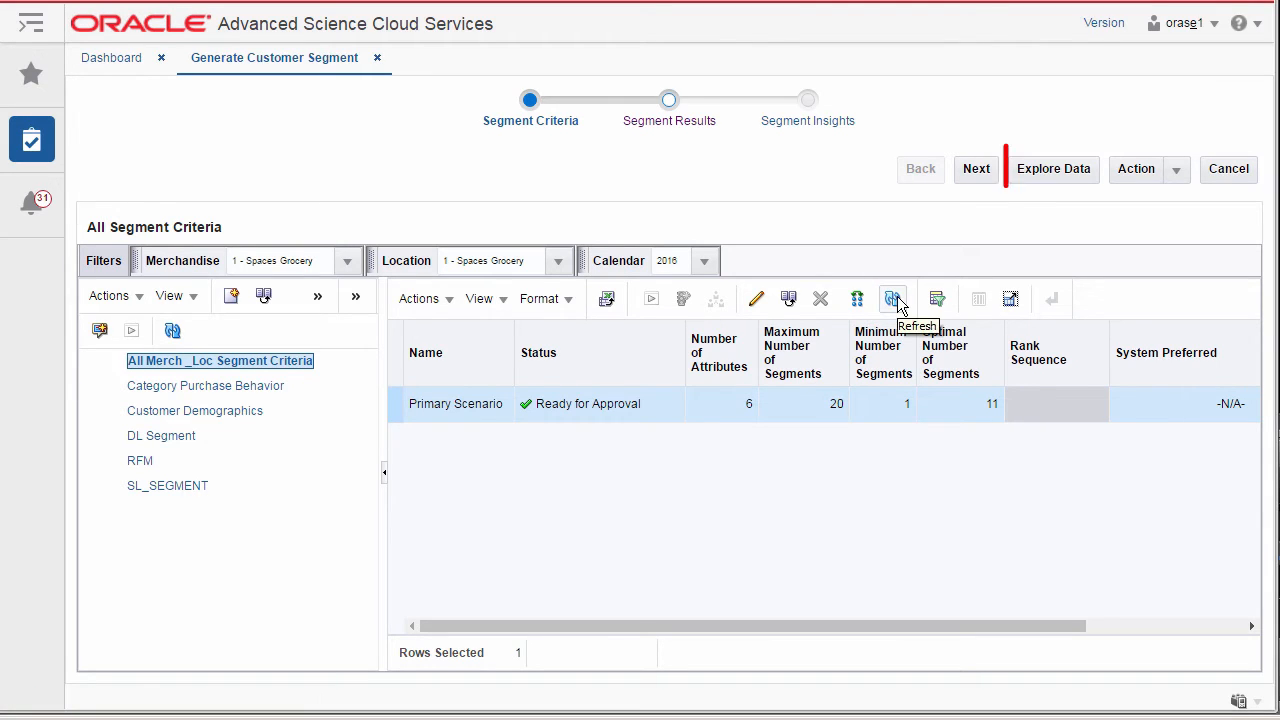
- Explore the criteria's data, examining the attribute statistics, the attribute importance chart and the attribute correlations, and close the exploration
left_click(1036, 172)
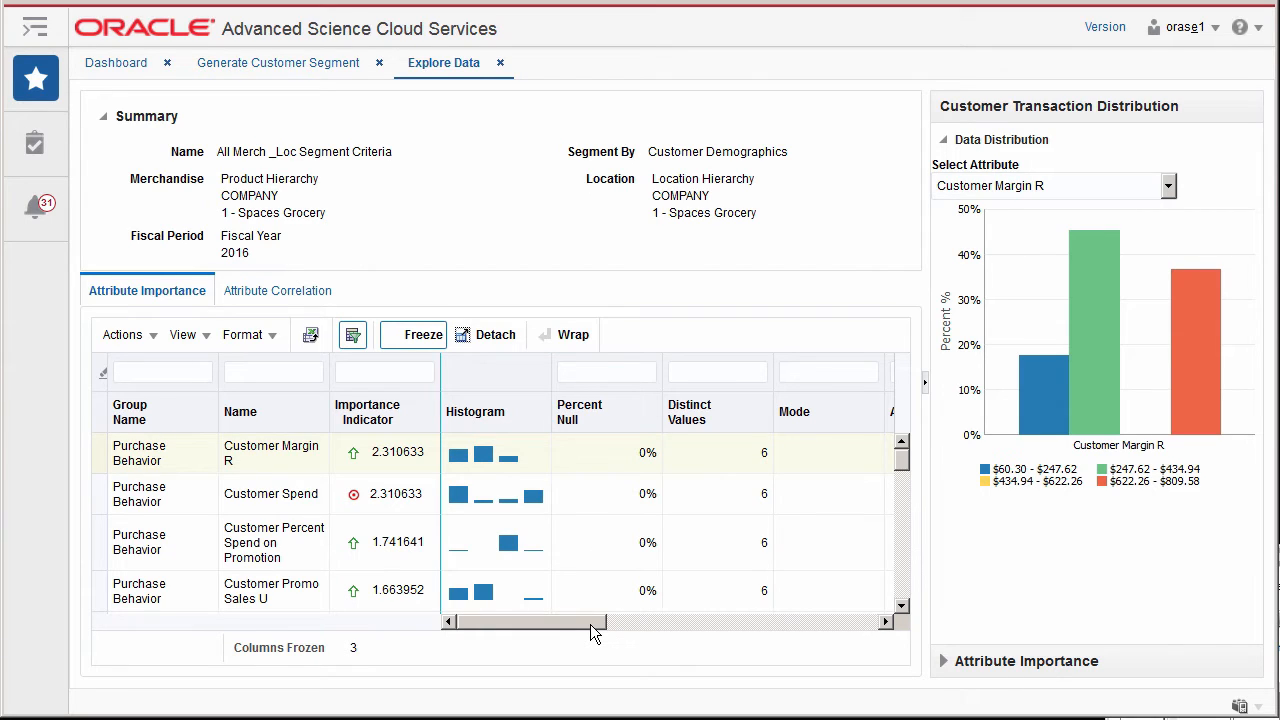
left_click_drag(590, 624, 823, 644)
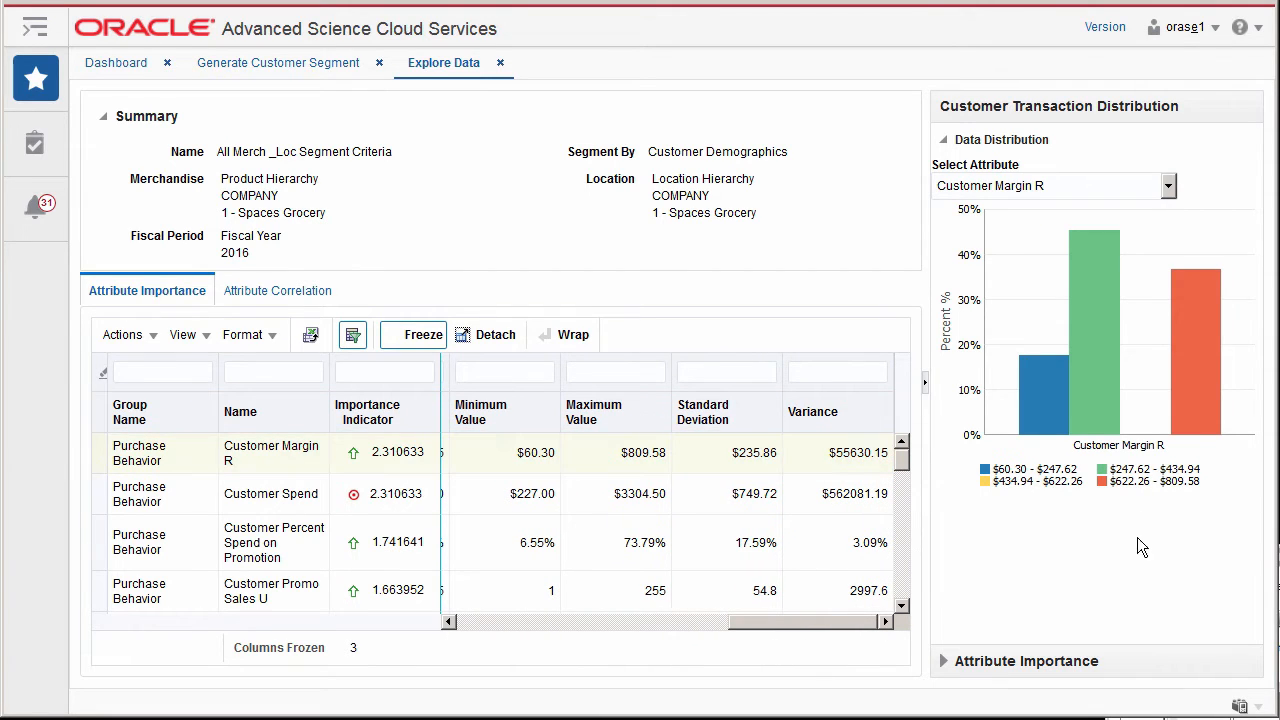
left_click(1104, 656)
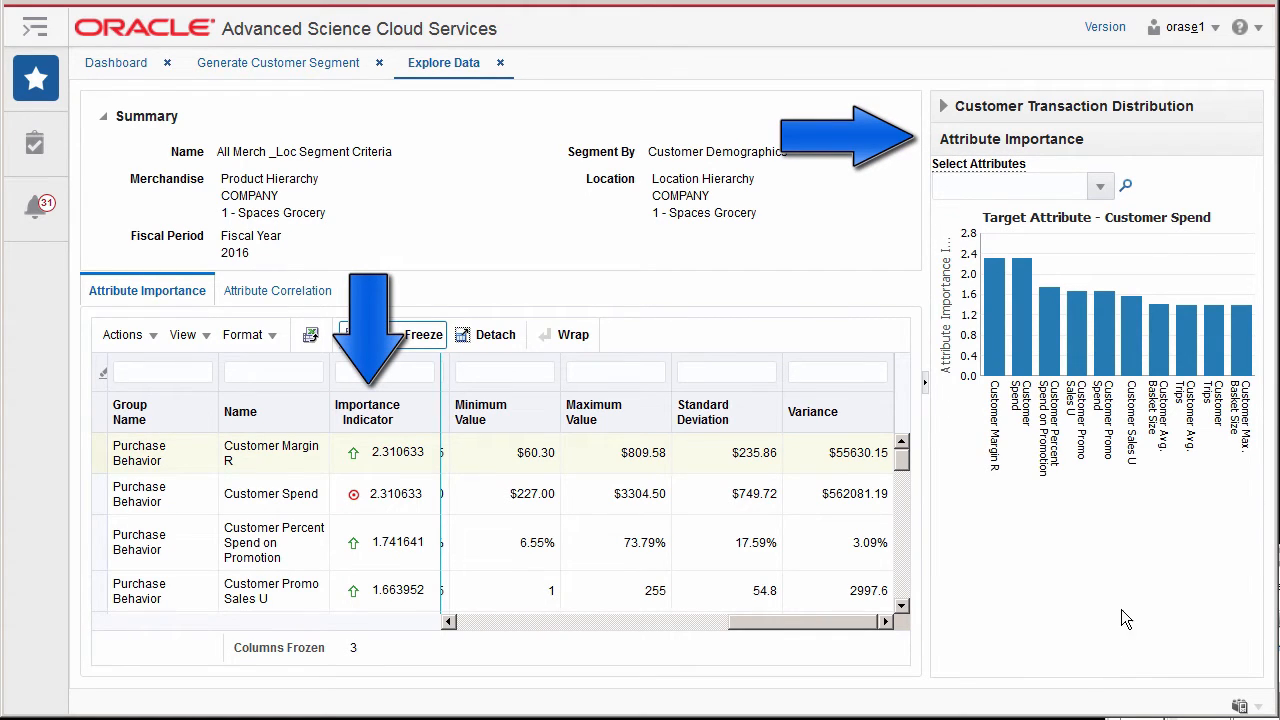
left_click(1101, 187)
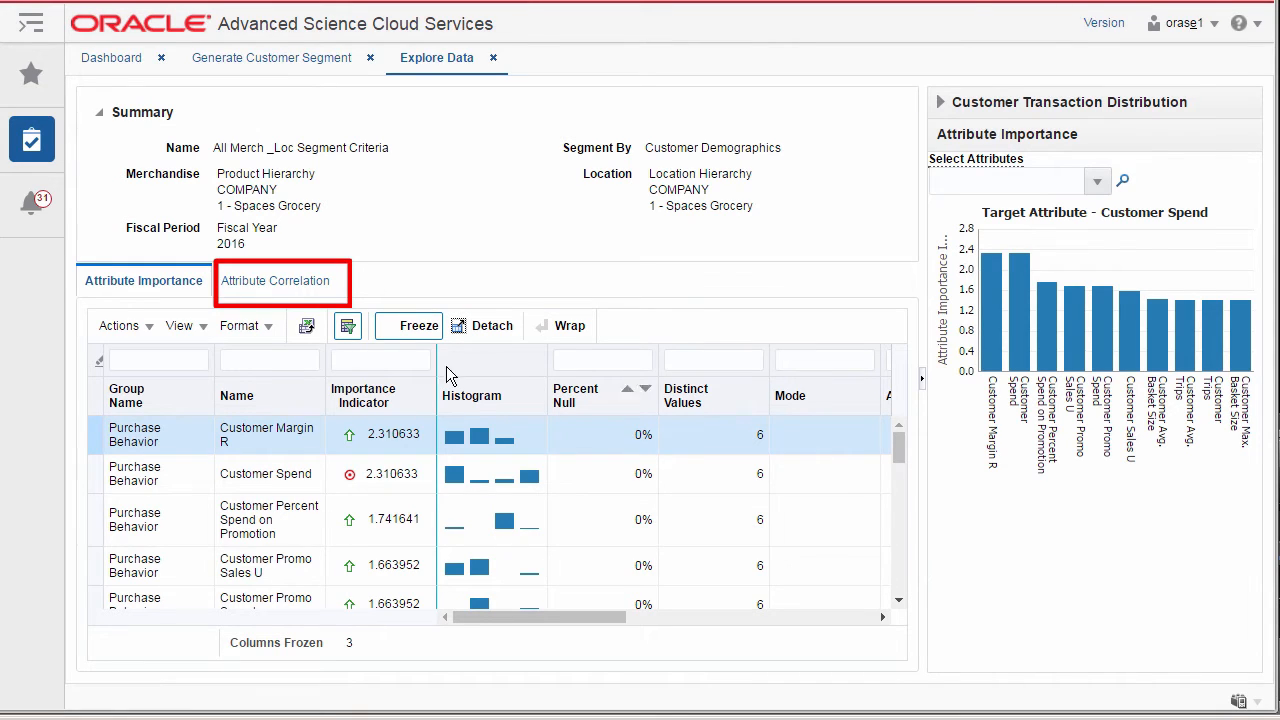
left_click(303, 287)
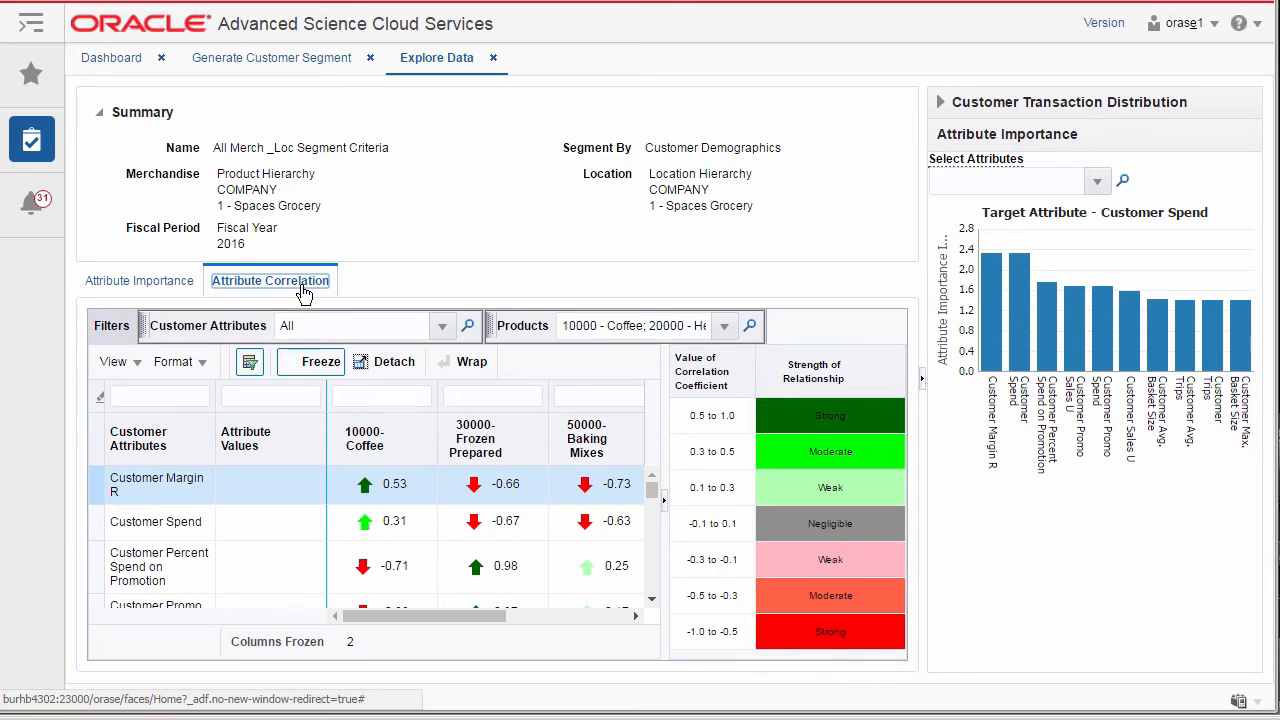
left_click(494, 57)
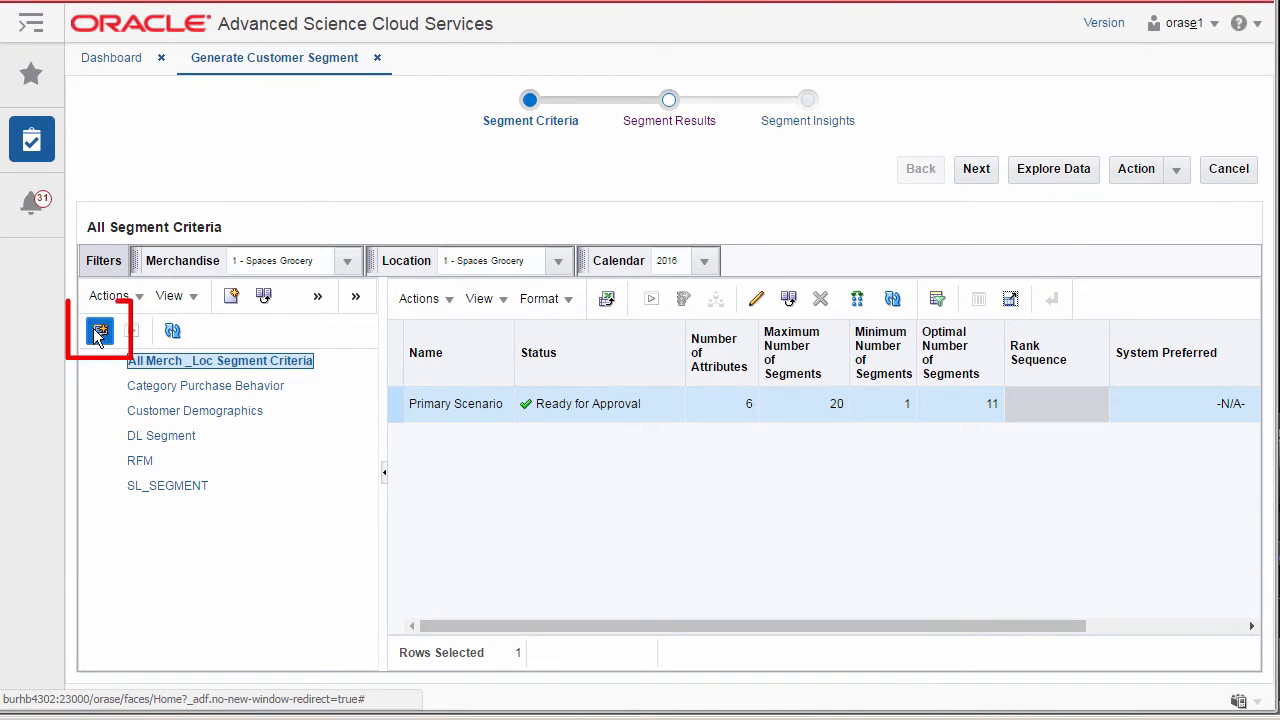
- Examine the Primary Scenario's segment setup, including the User-Defined Attributes and Demographics groups, and the scenario list
left_click(101, 333)
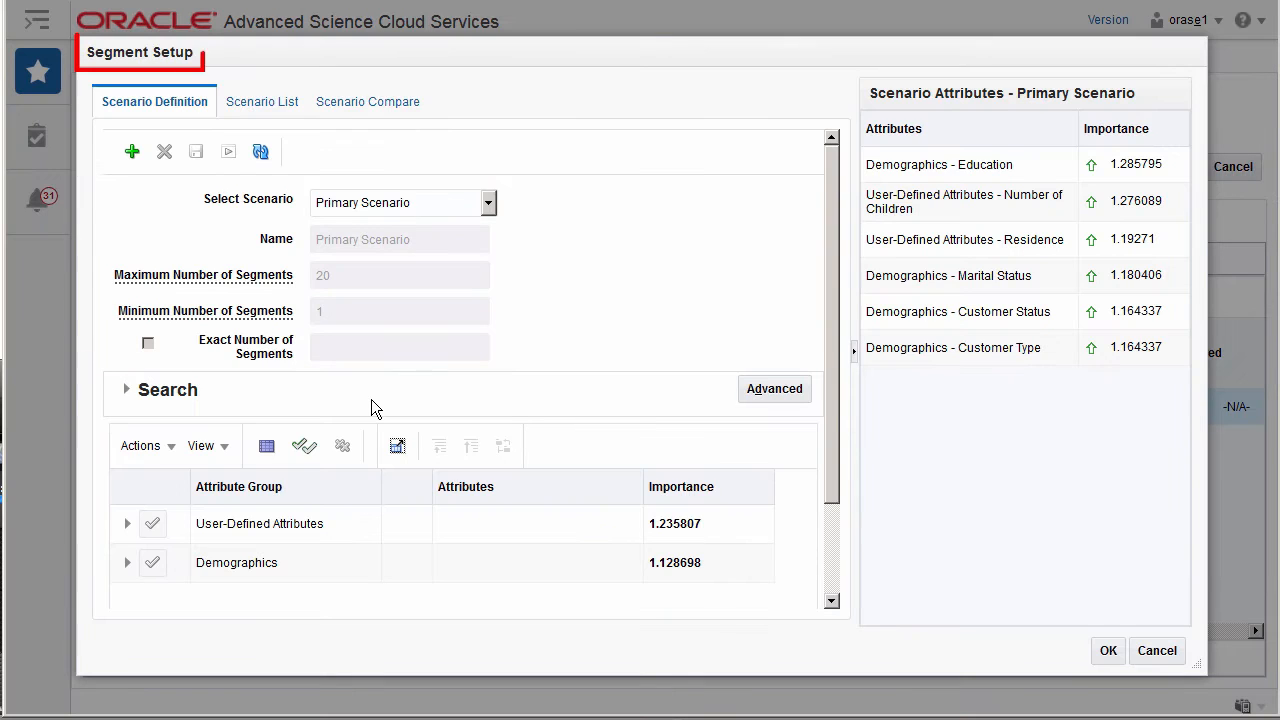
left_click(127, 523)
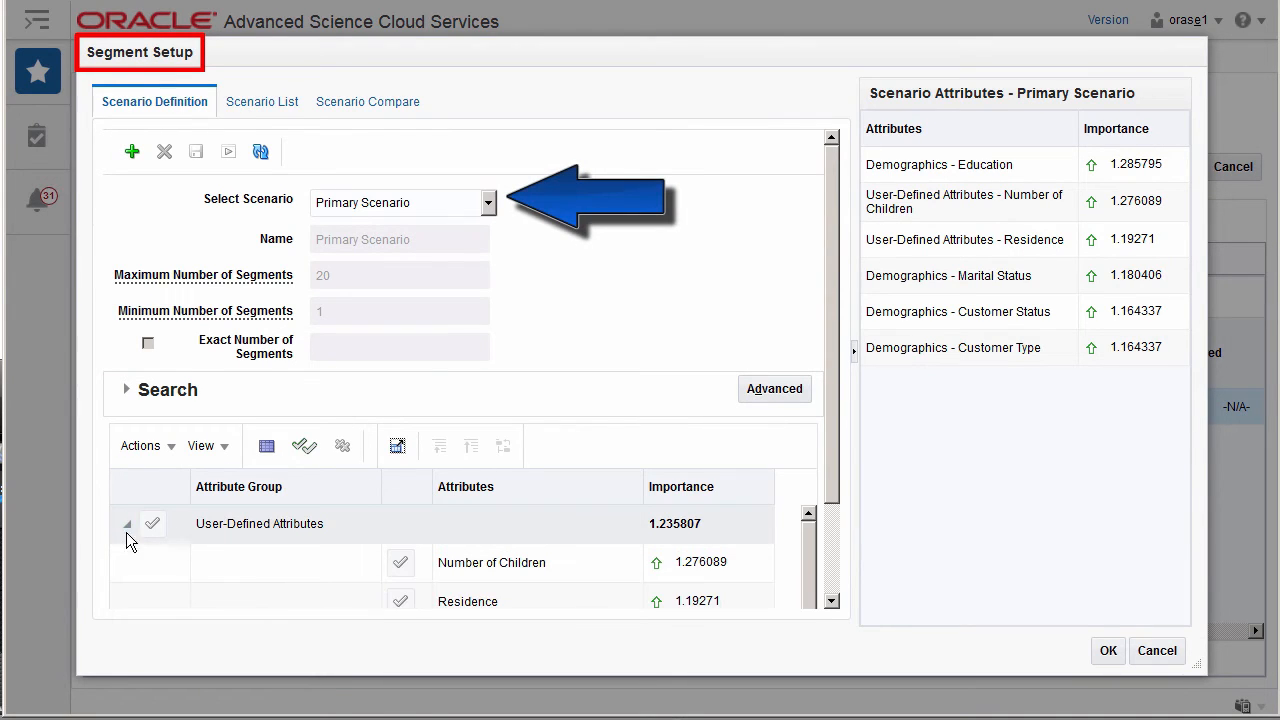
scroll(830, 530, "down", 1)
scroll(830, 529, "down", 2)
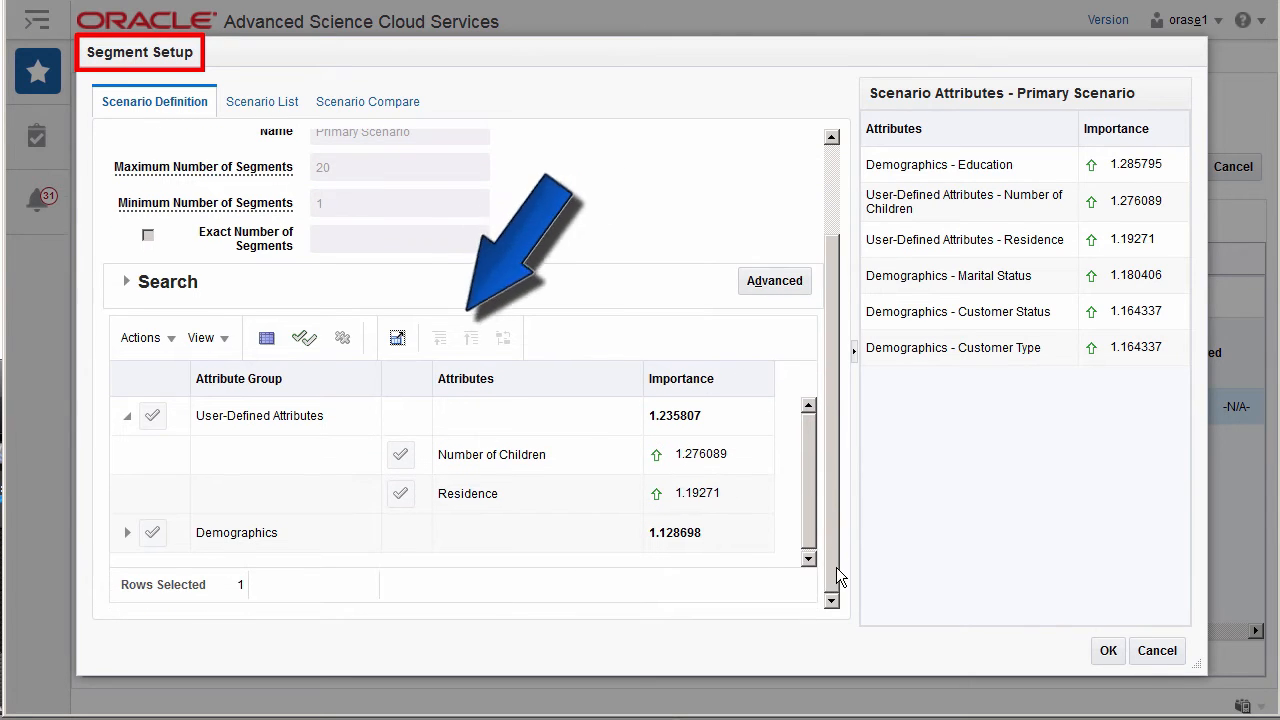
left_click(126, 533)
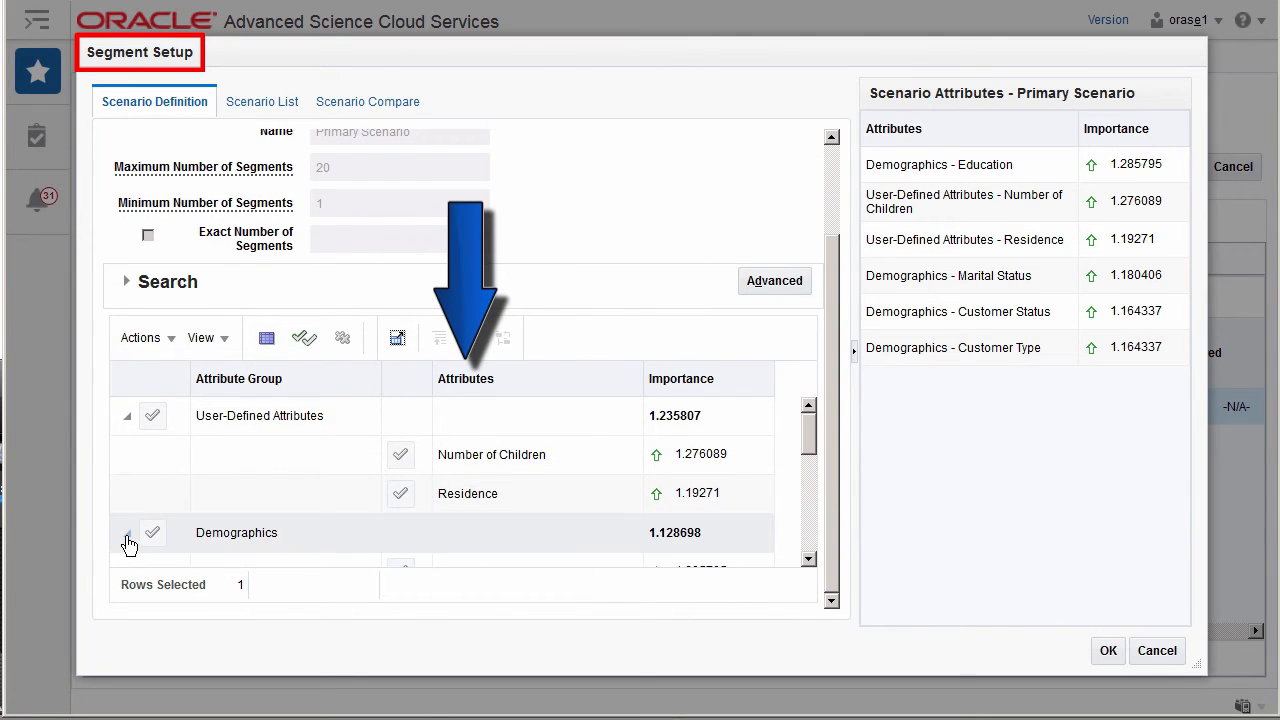
left_click_drag(806, 442, 822, 477)
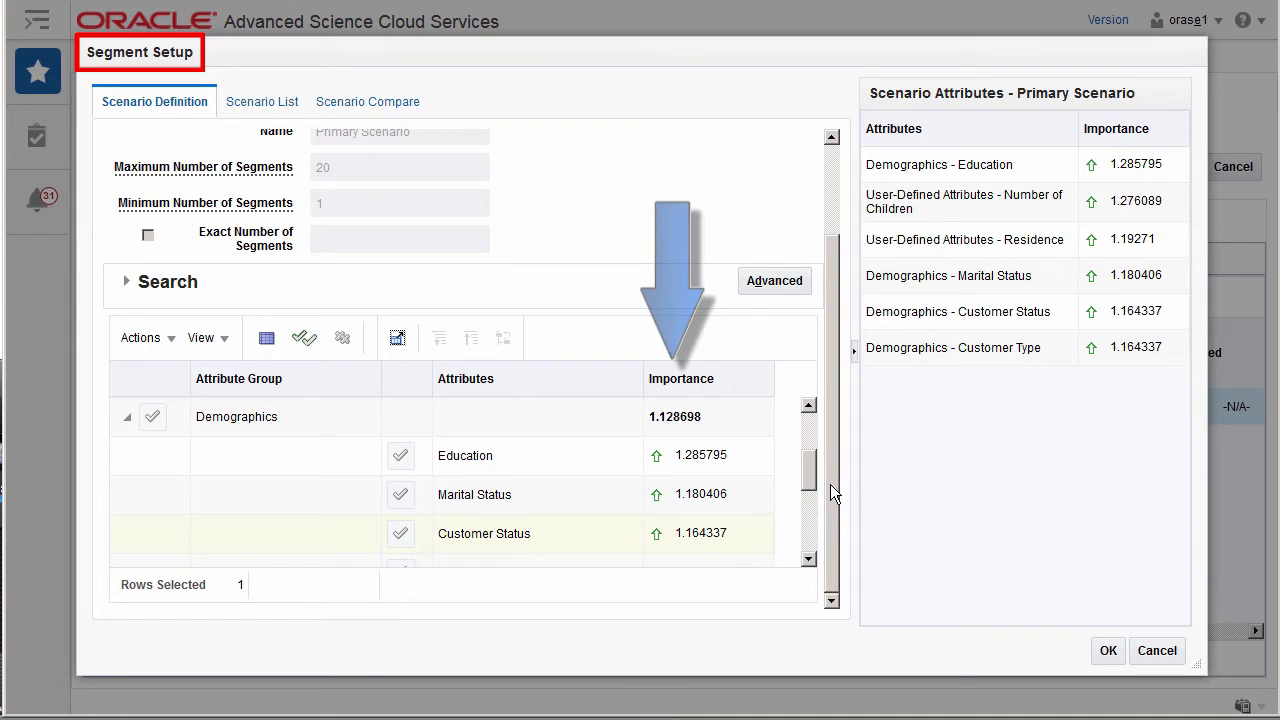
left_click_drag(830, 484, 825, 352)
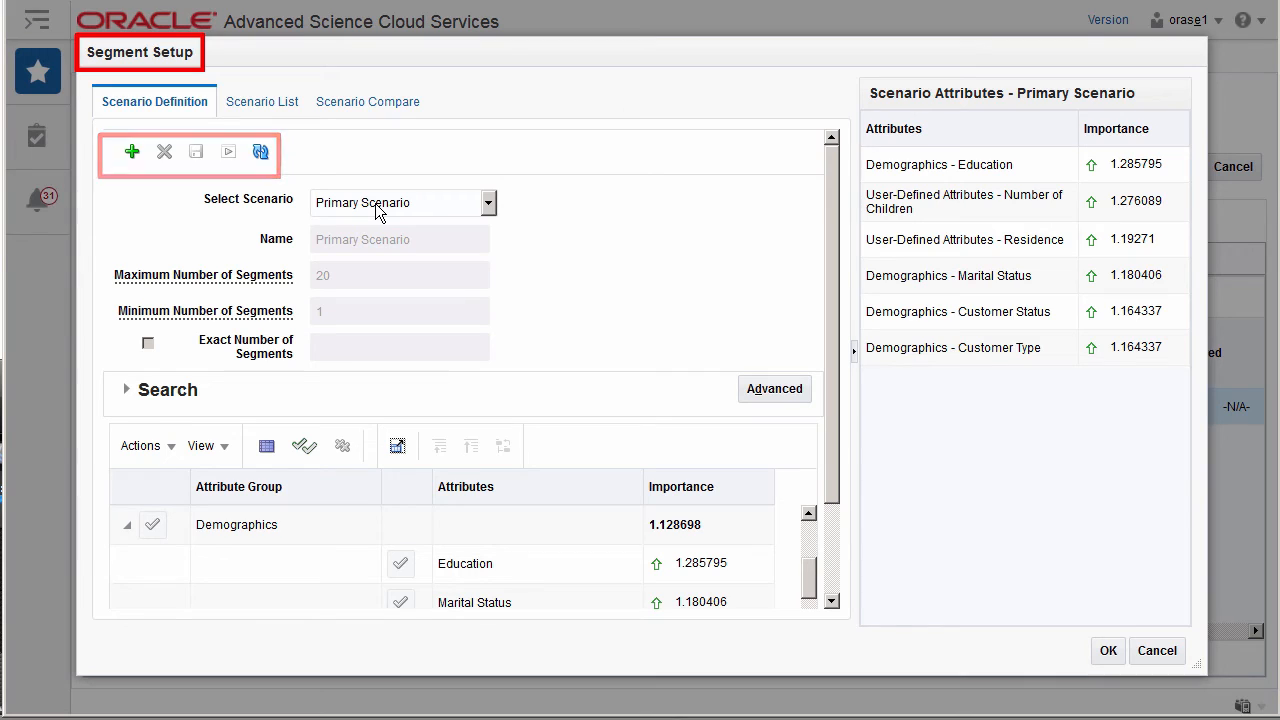
left_click(278, 108)
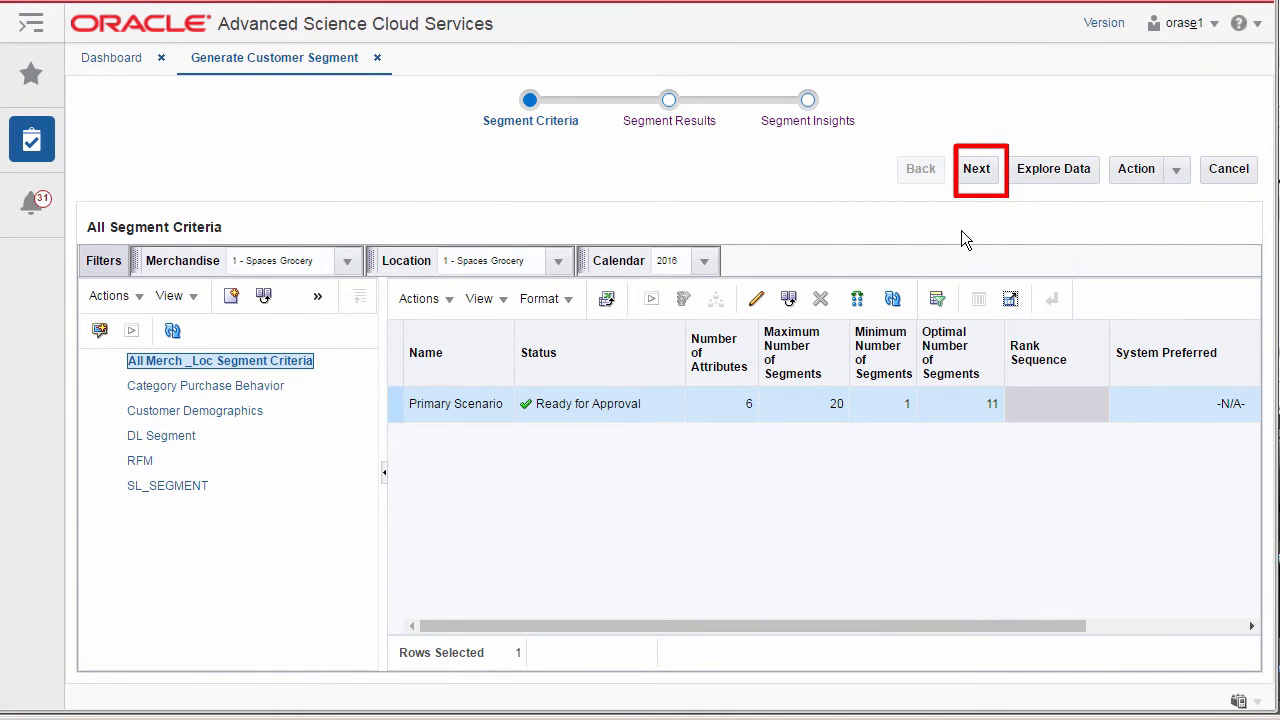
- Advance to Segment Results and review the segments graph, the composition of CSDM_Segment_01 as table and graph, and the scenario list
left_click(978, 176)
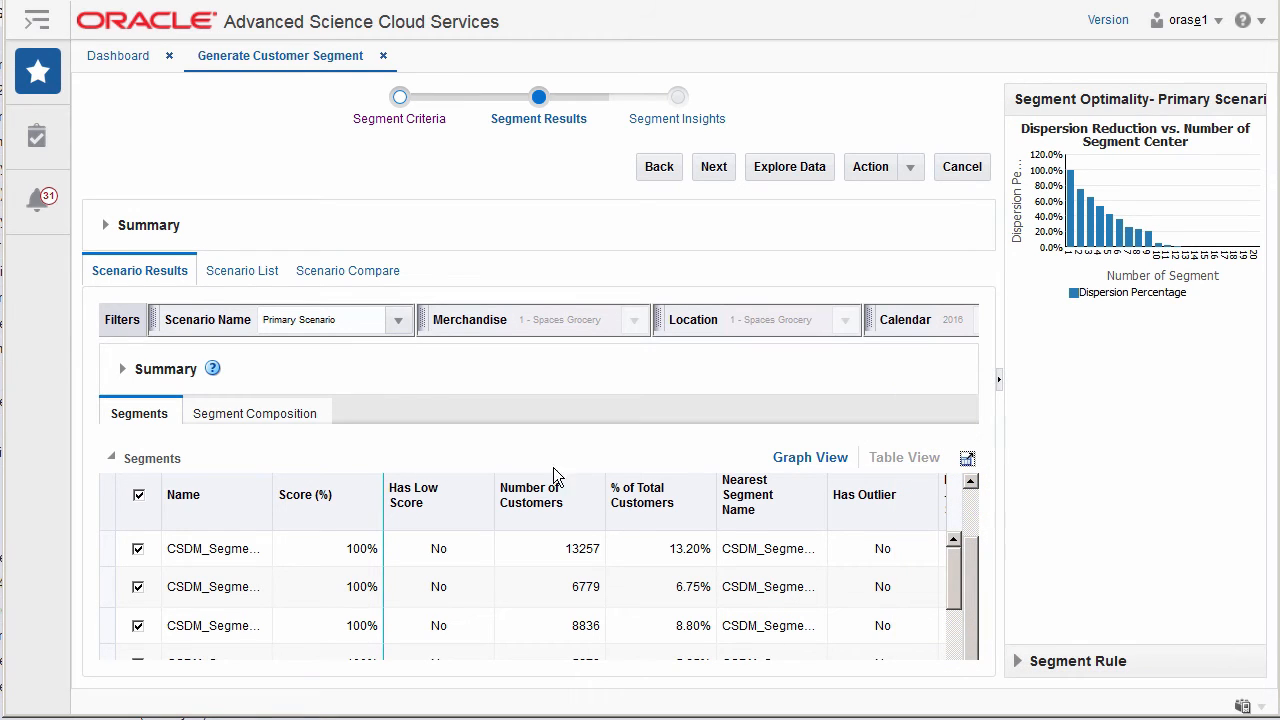
left_click(790, 460)
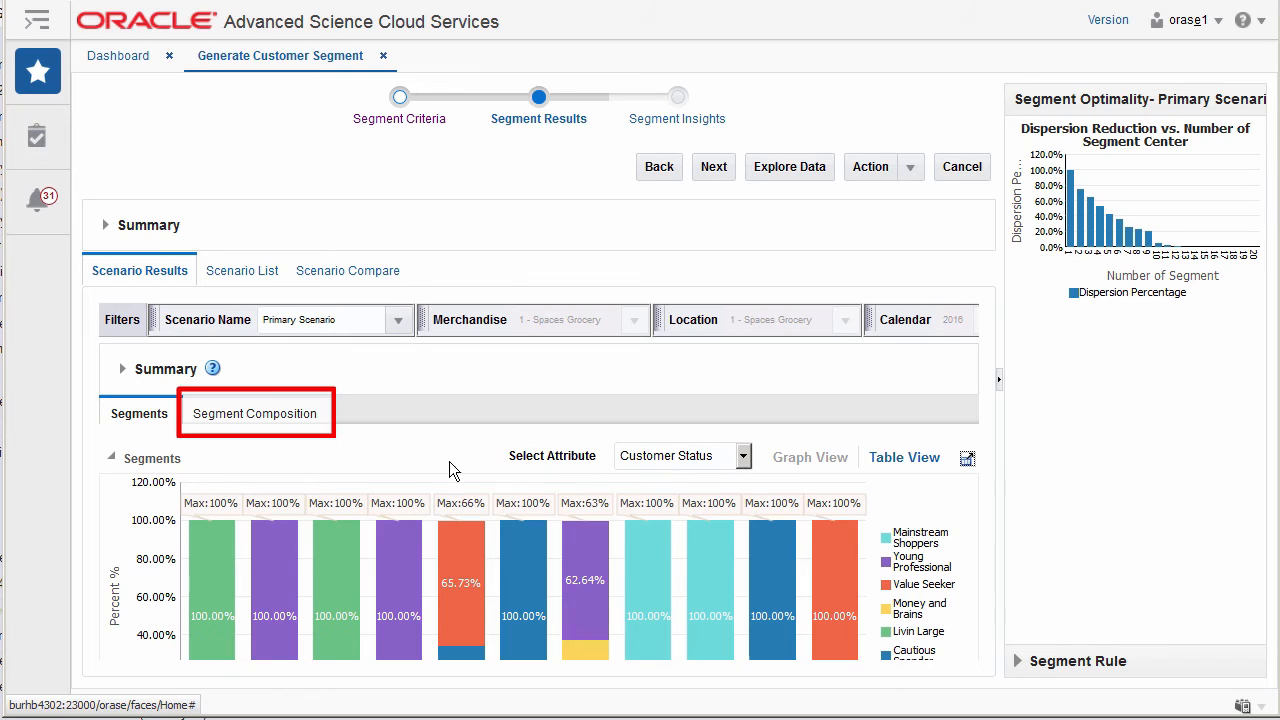
left_click(283, 424)
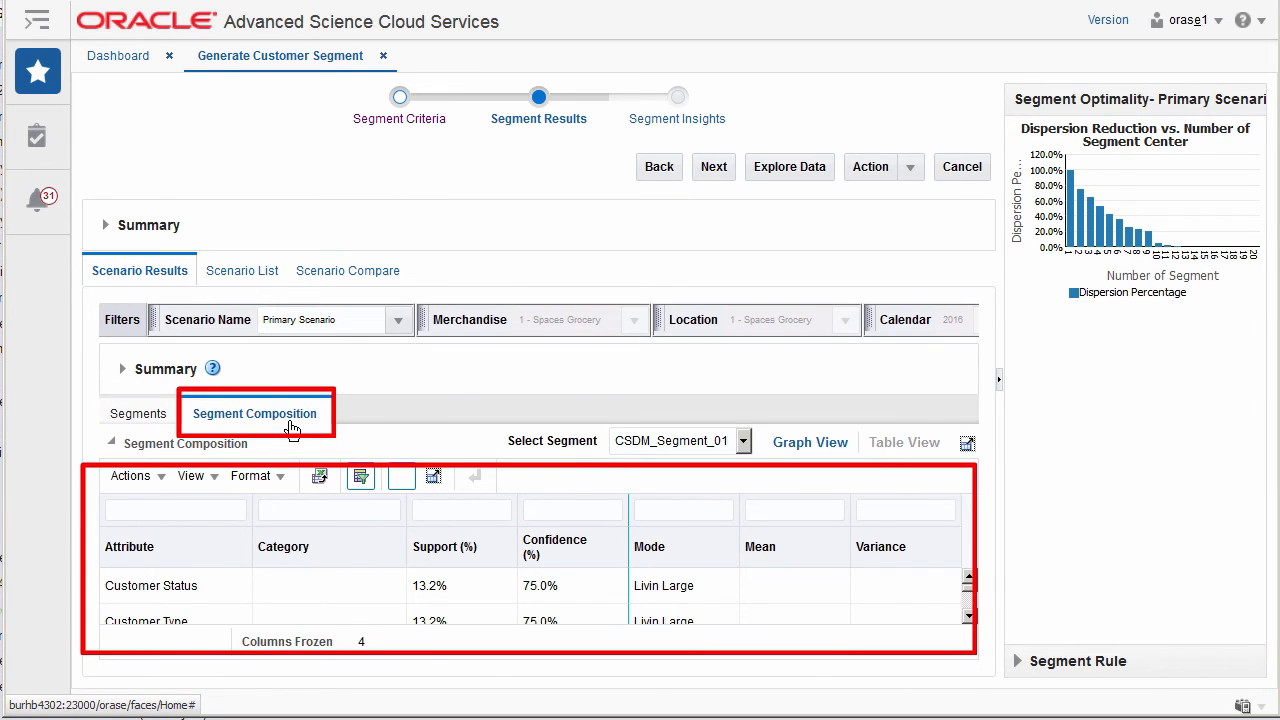
left_click(969, 615)
left_click(969, 578)
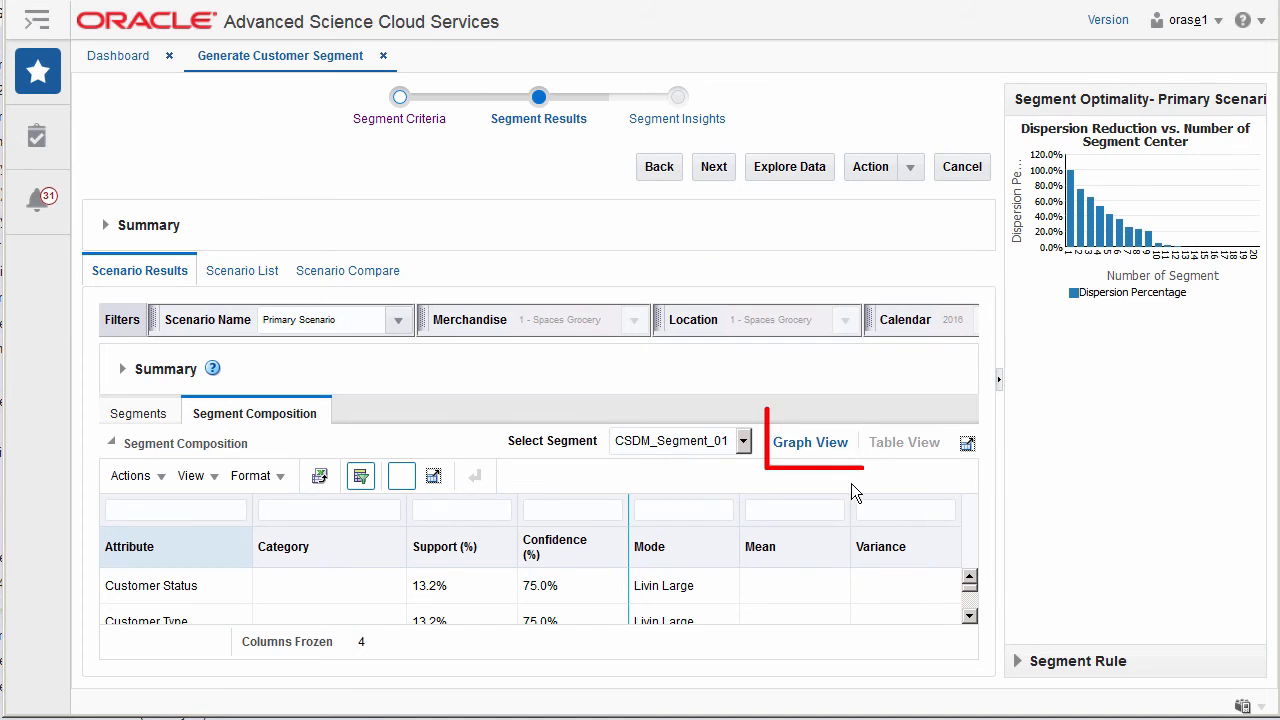
left_click(817, 442)
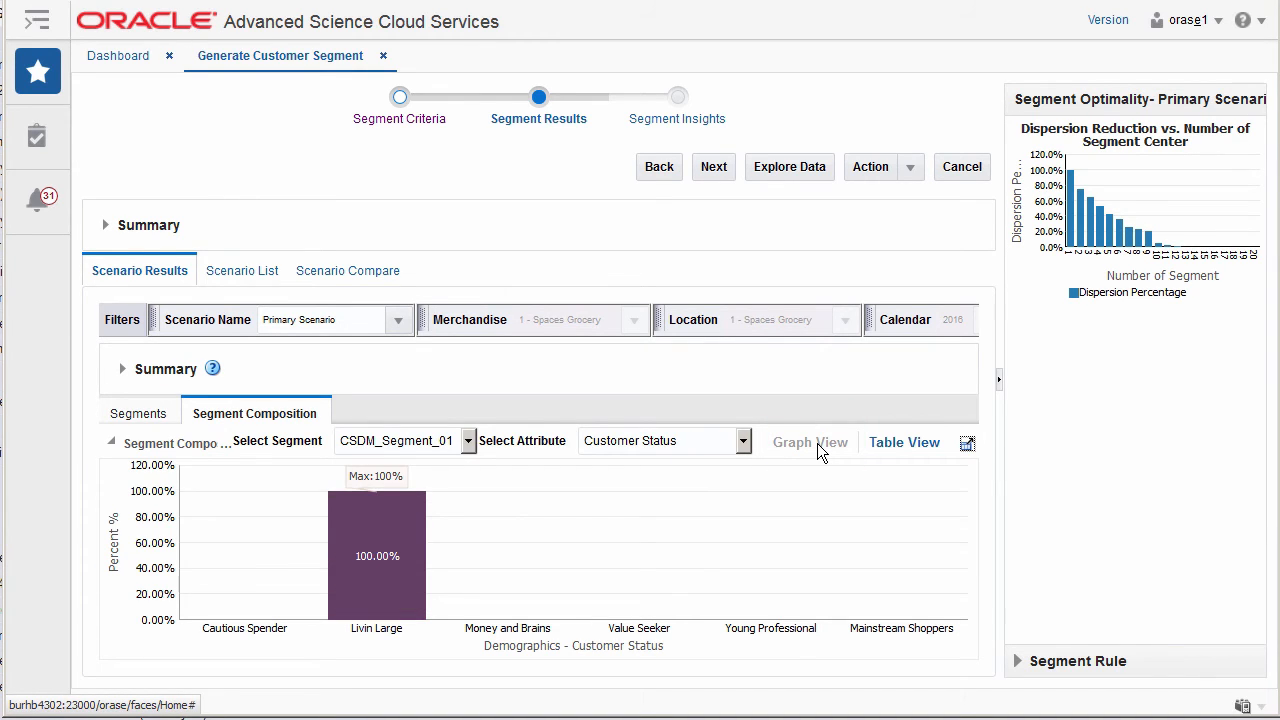
left_click(240, 280)
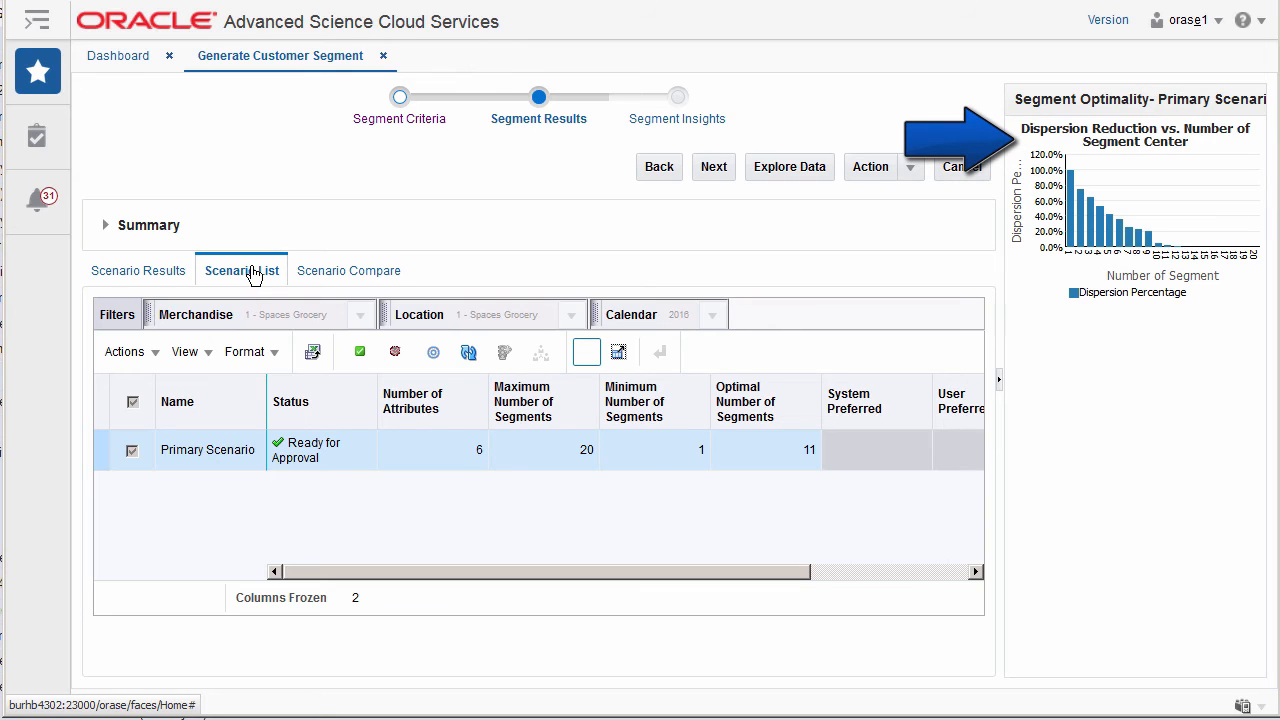
- Advance to Segment Insights and review the purchase behavior columns of the customer segment analysis, the category analysis and the opportunity analysis
left_click(712, 168)
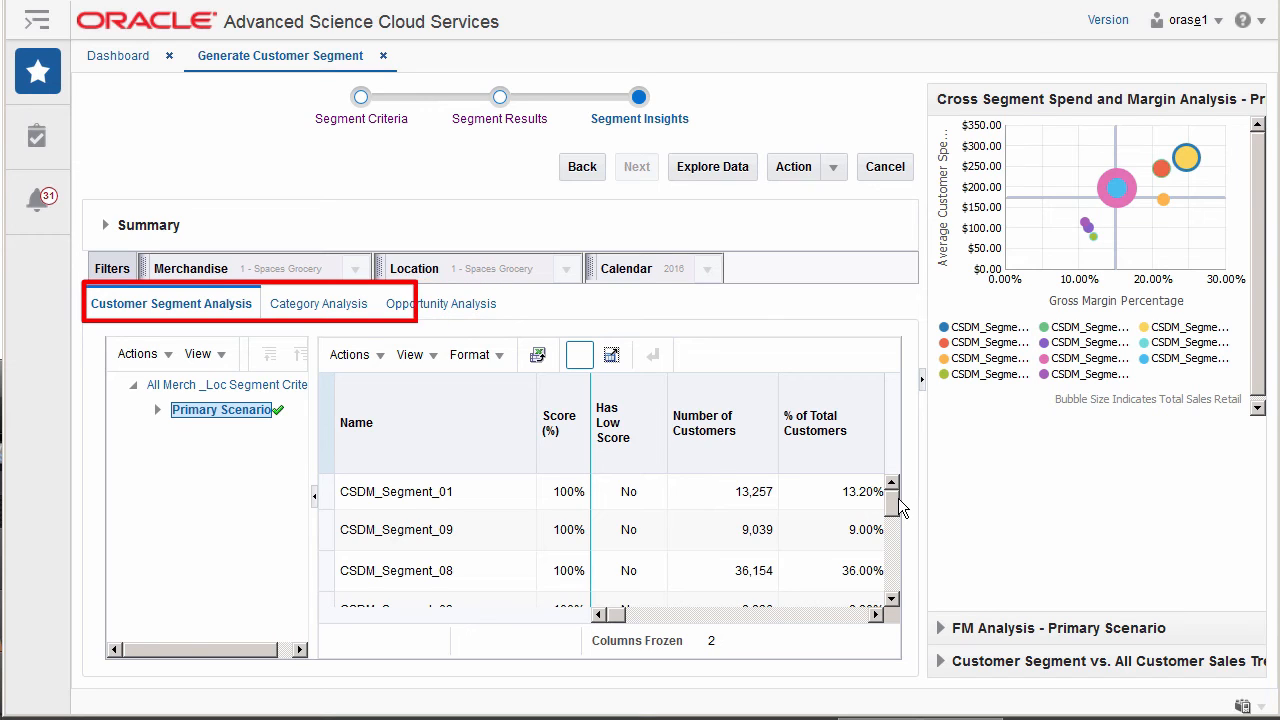
left_click(876, 615)
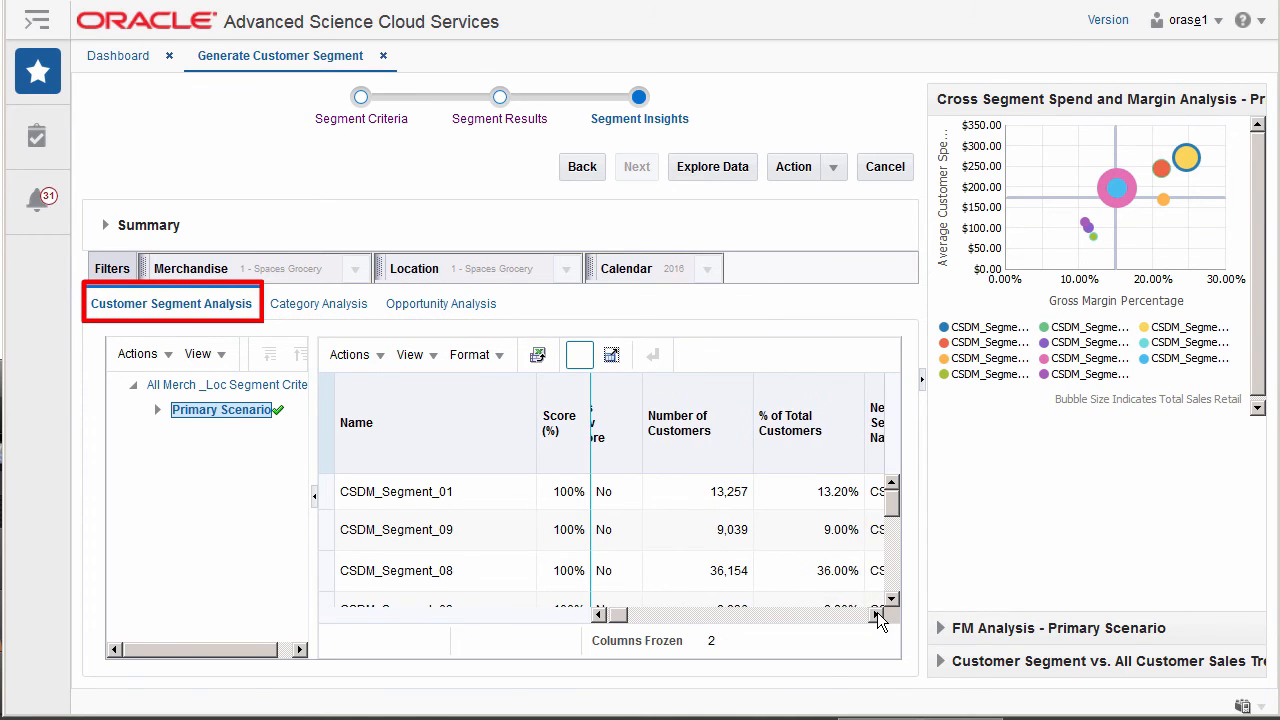
left_click(876, 615)
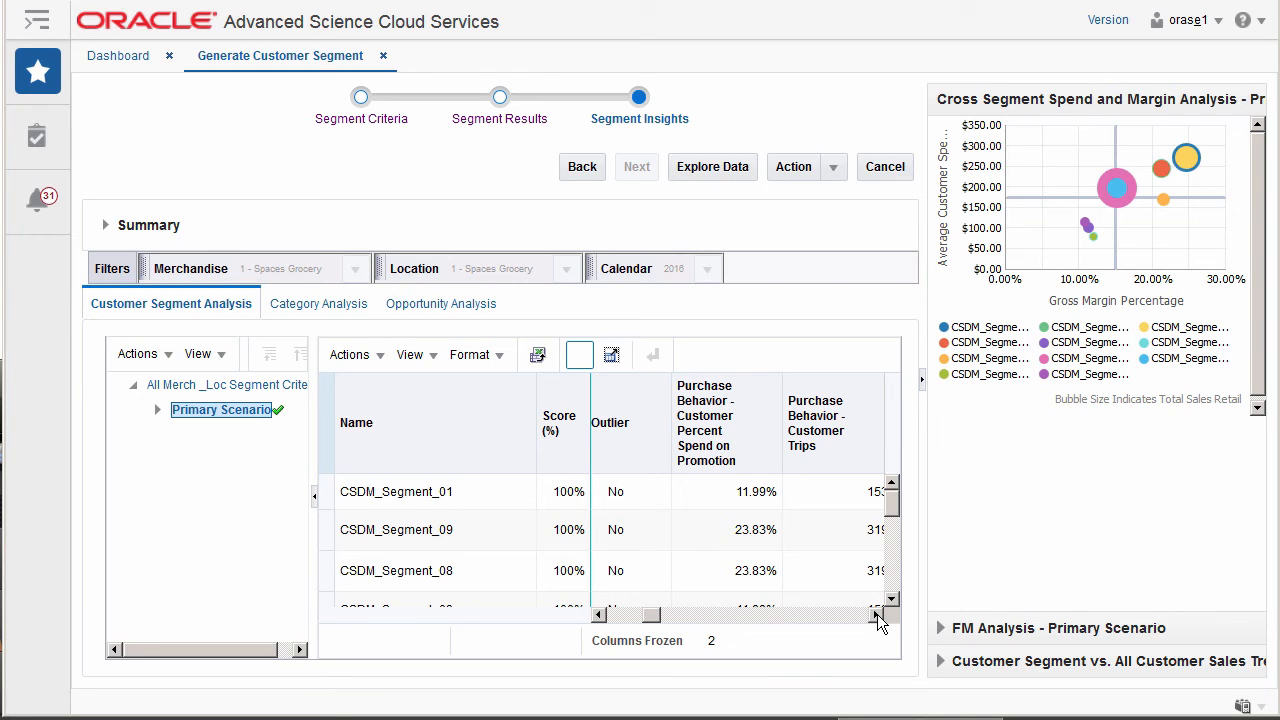
left_click(877, 615)
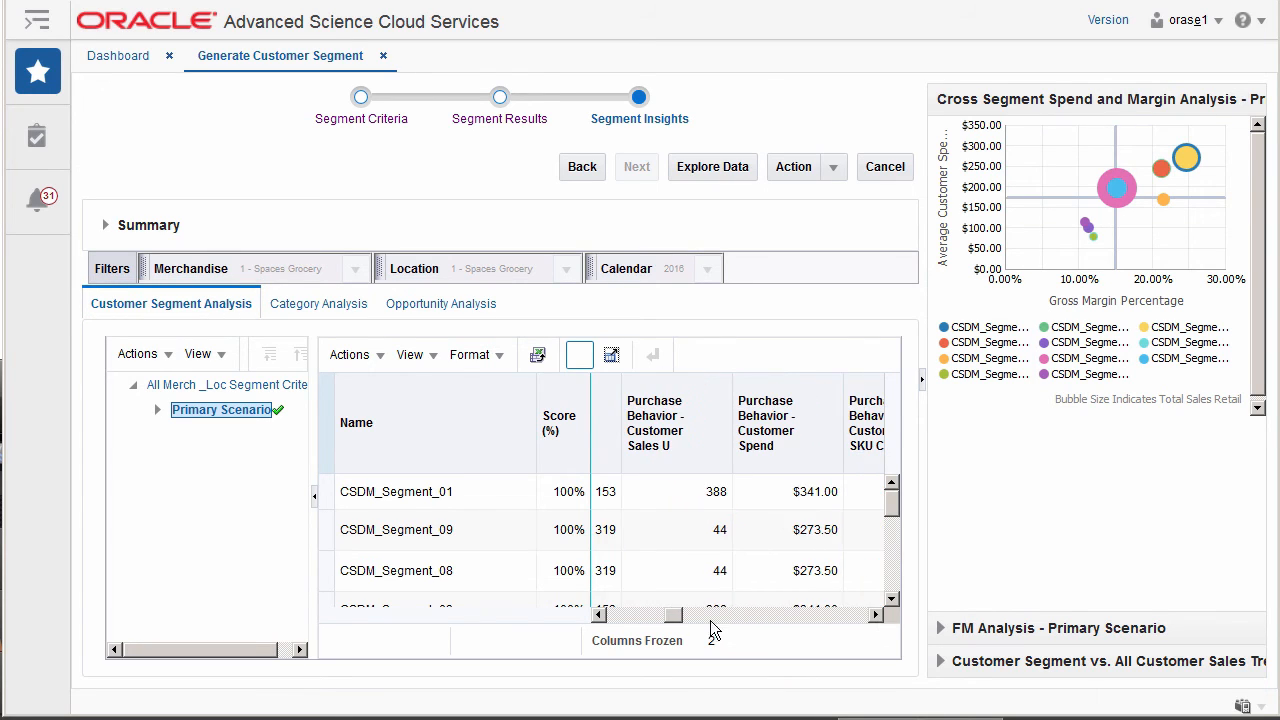
left_click_drag(676, 615, 685, 616)
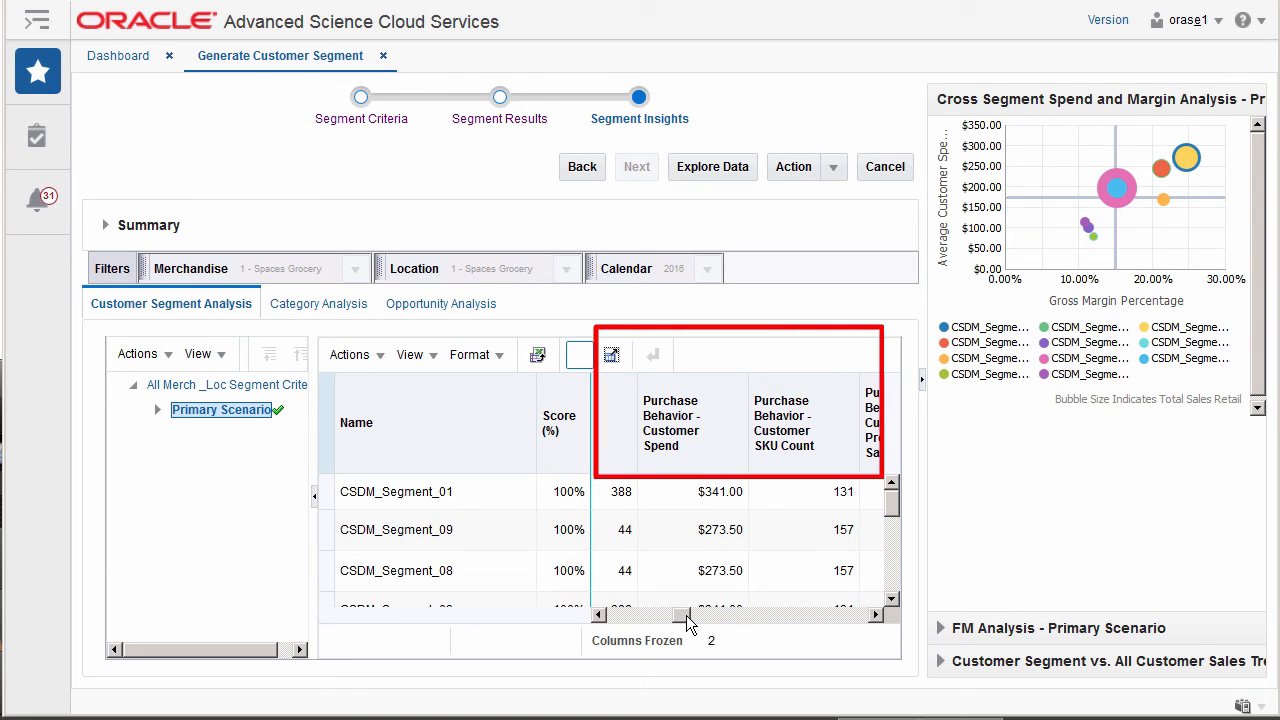
left_click_drag(687, 622, 690, 624)
left_click(329, 316)
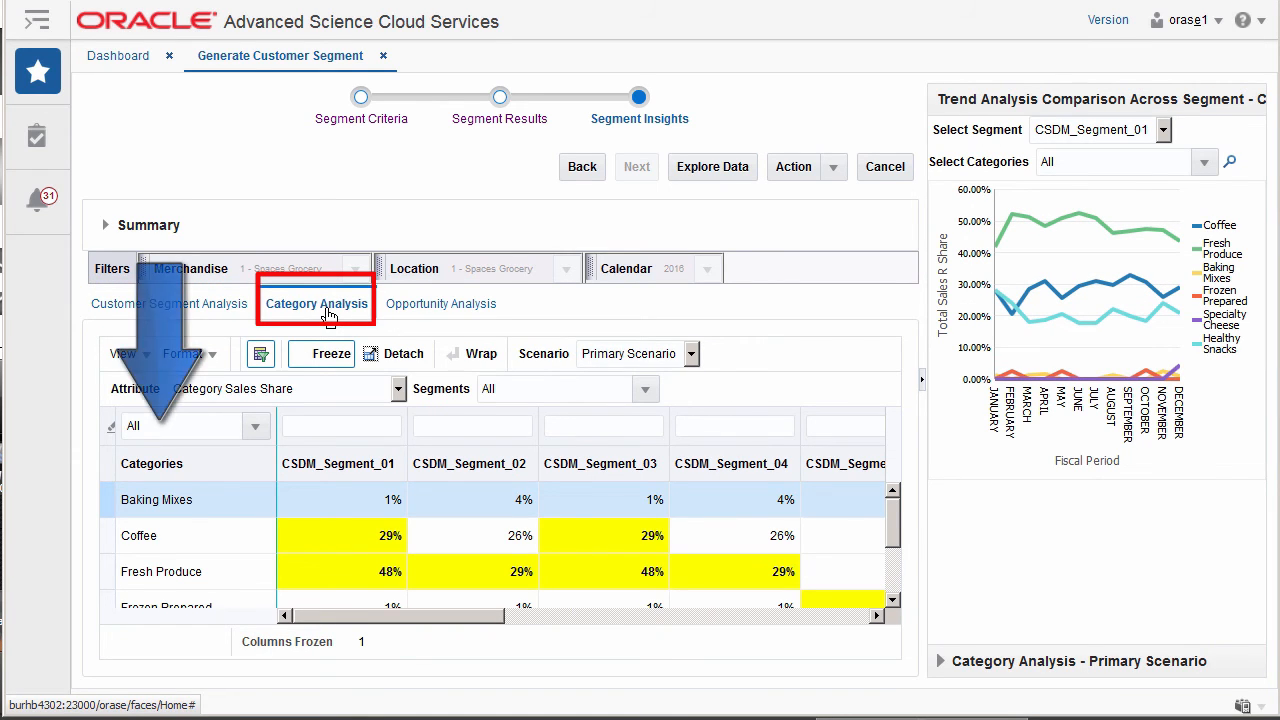
left_click(422, 313)
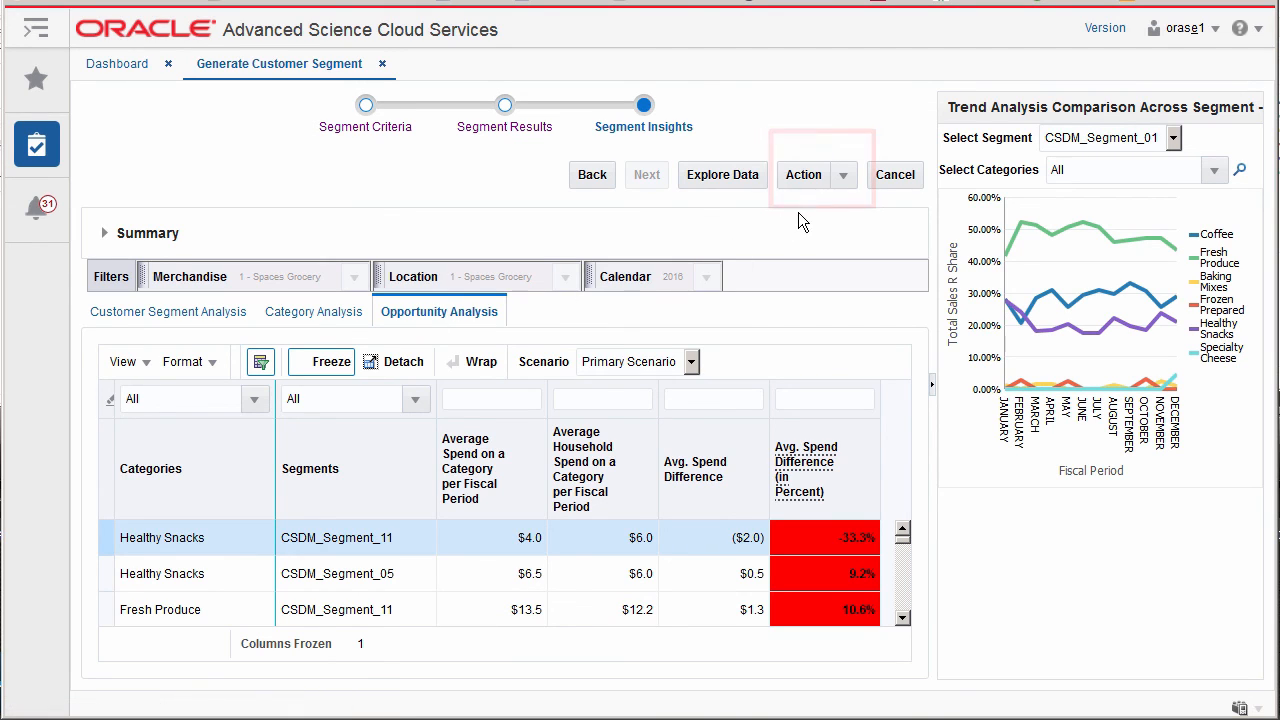
- Approve the generated customer segments from the Segment Insights stage
left_click(847, 180)
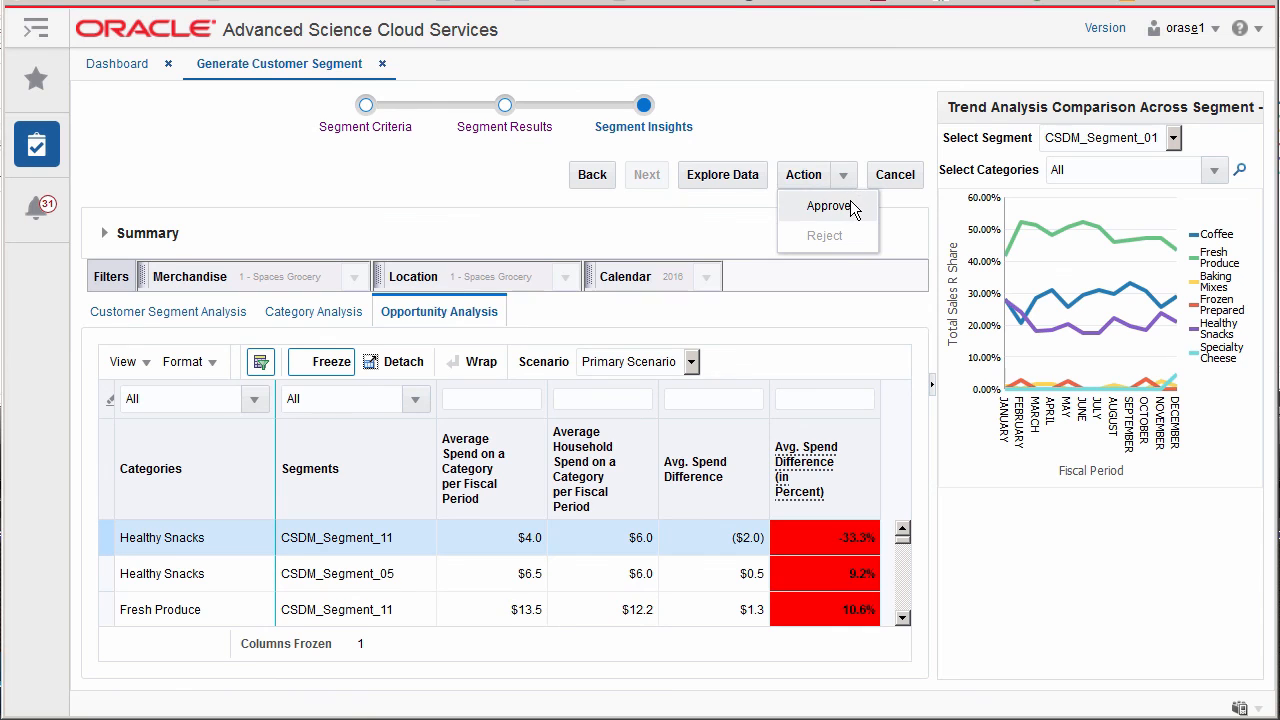
left_click(849, 204)
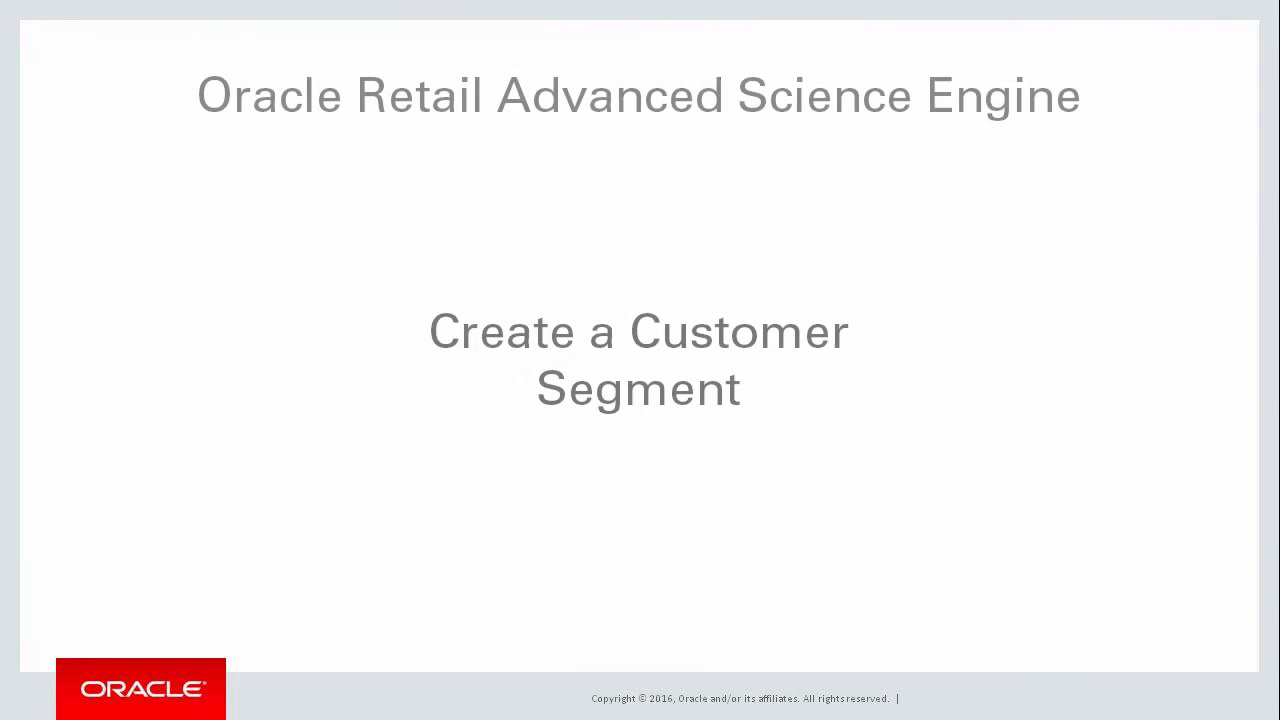